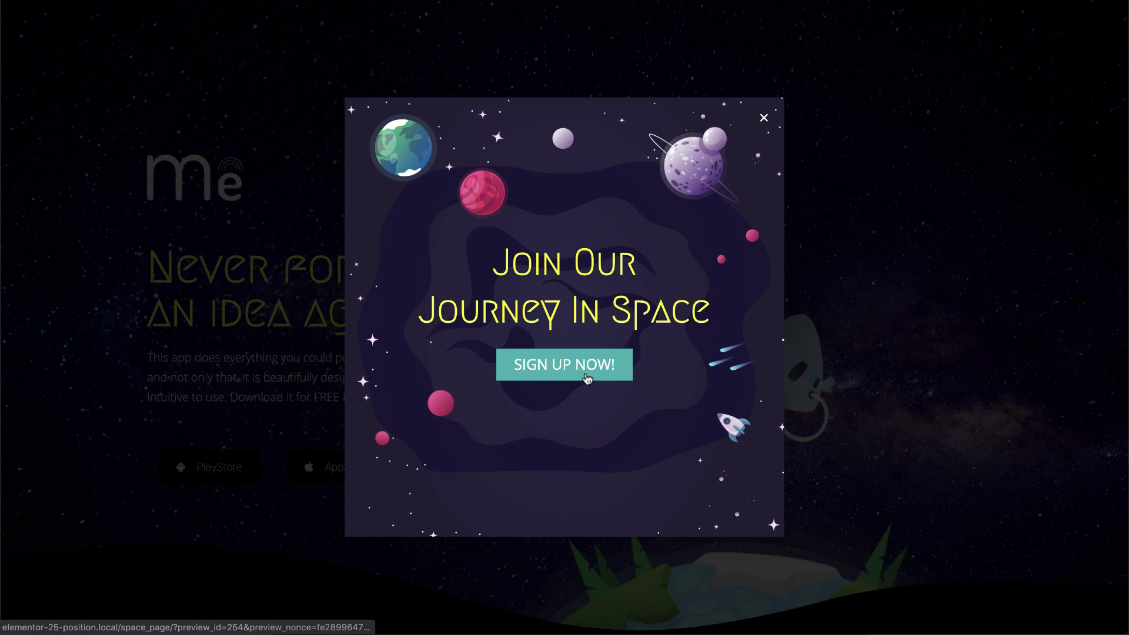
- Create a new popup template named 'motion_pop' and close the template library
key(ctrl+e)
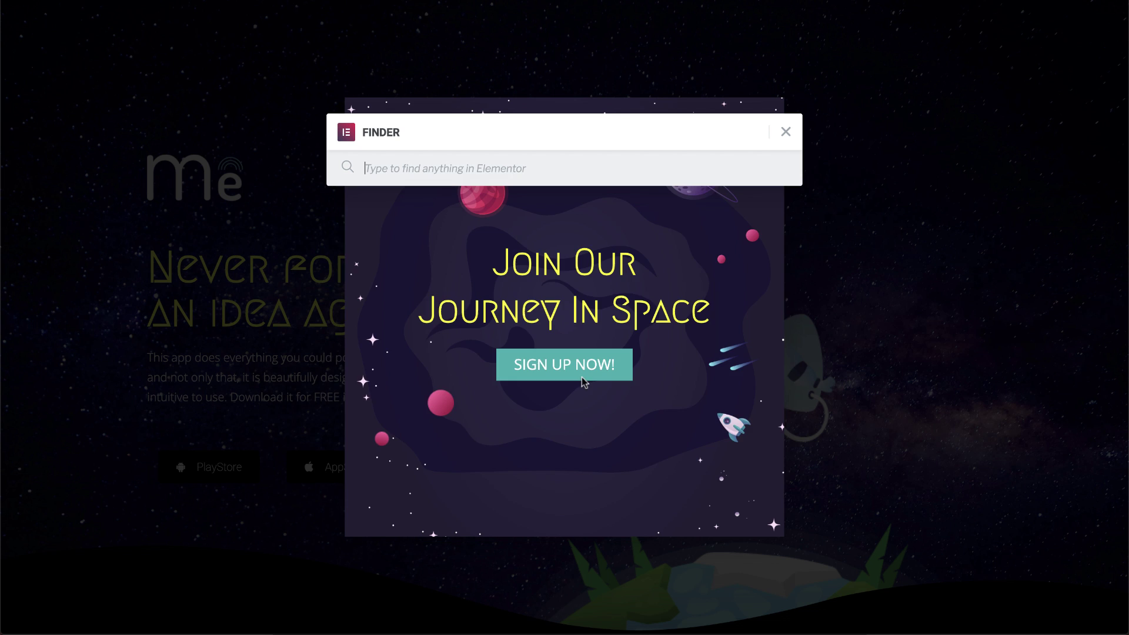
text(pop)
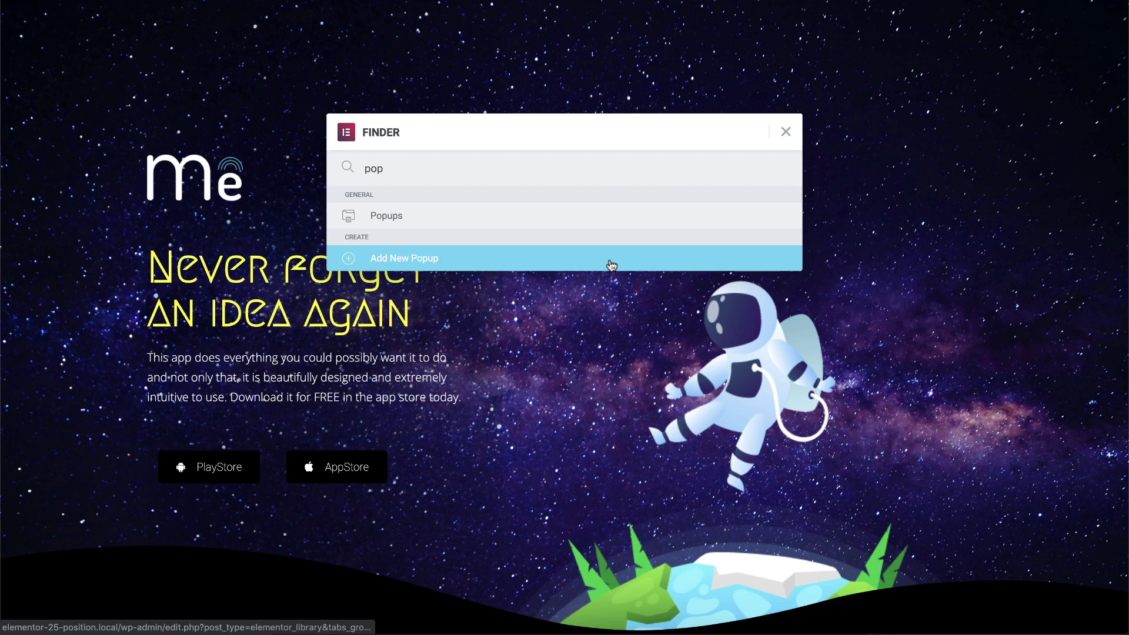
click(610, 262)
text(motion_pop)
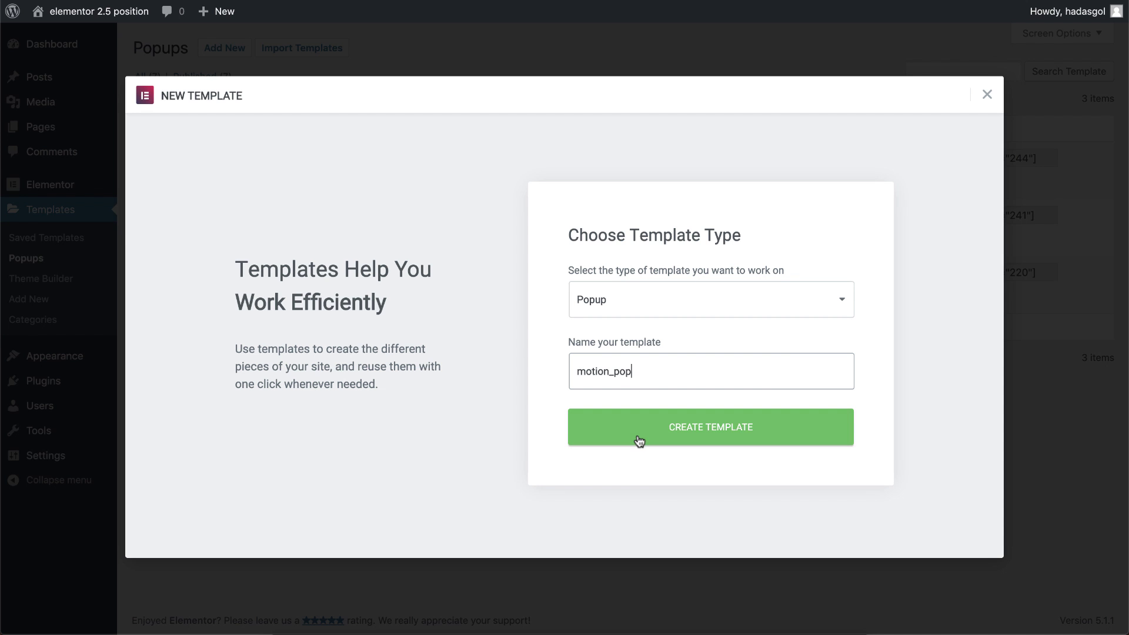
click(639, 441)
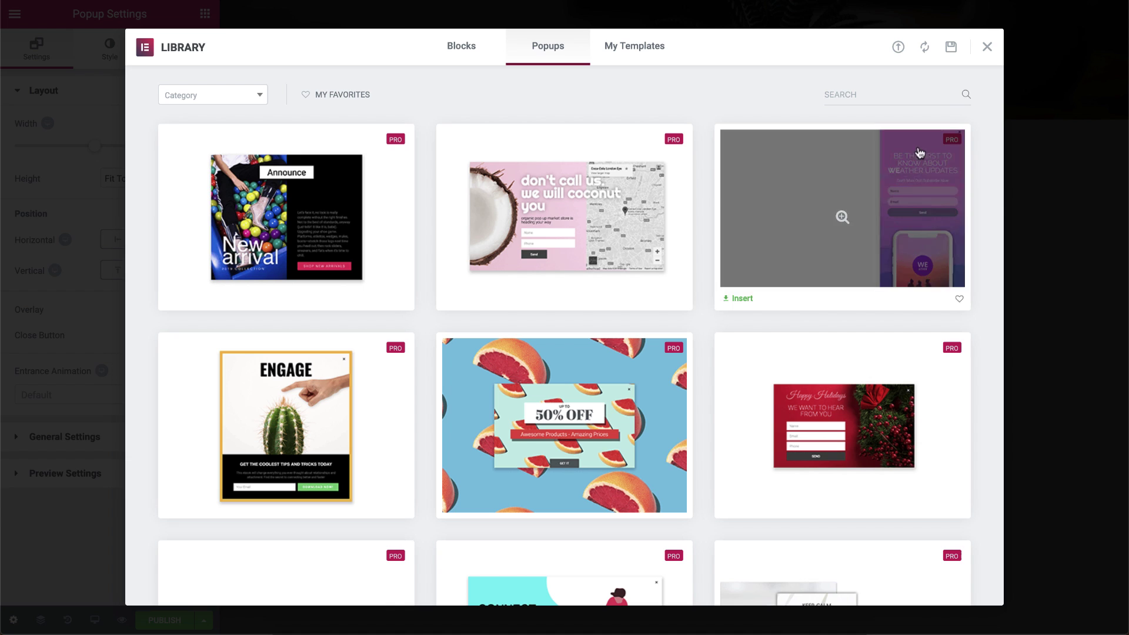
click(986, 47)
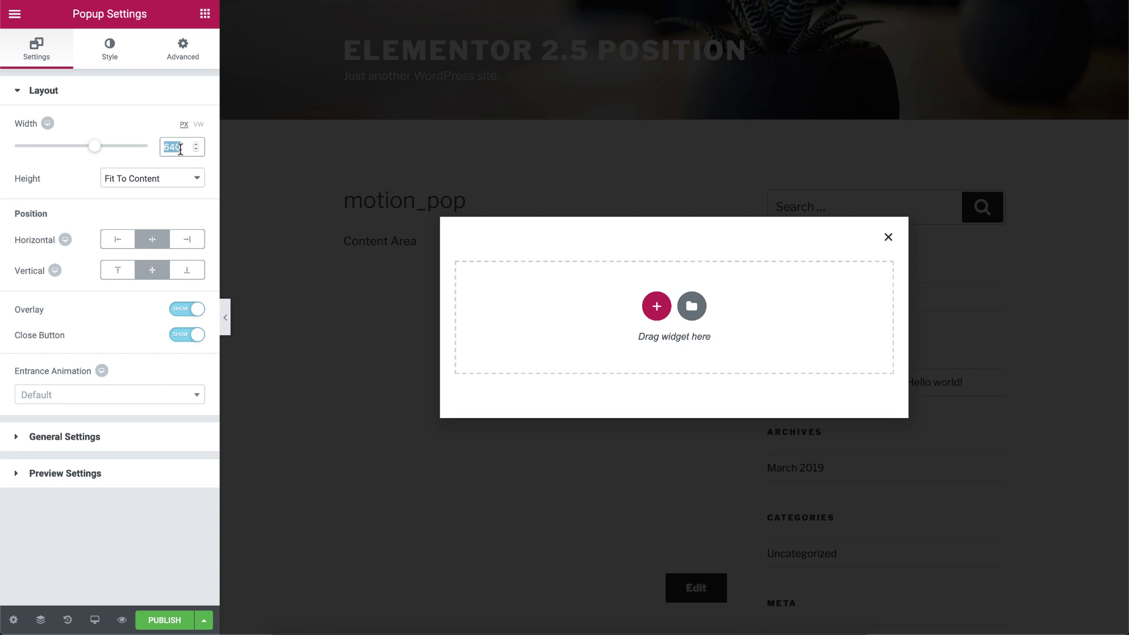
- Set the popup Width to 600 and Height to Custom with 600 px
text(600)
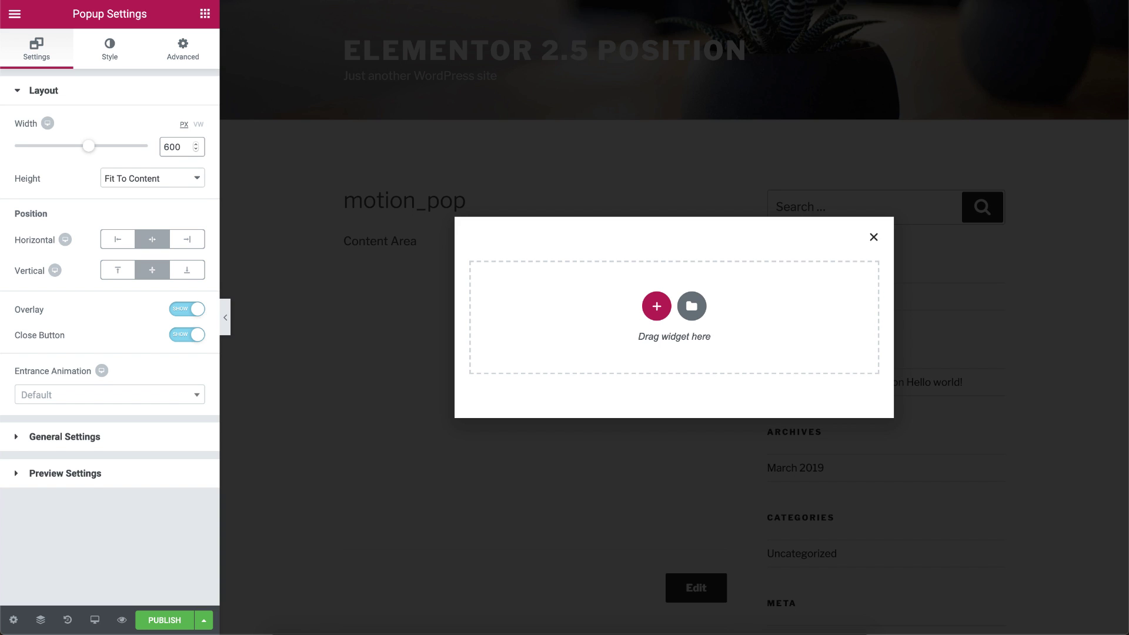
click(175, 186)
click(167, 206)
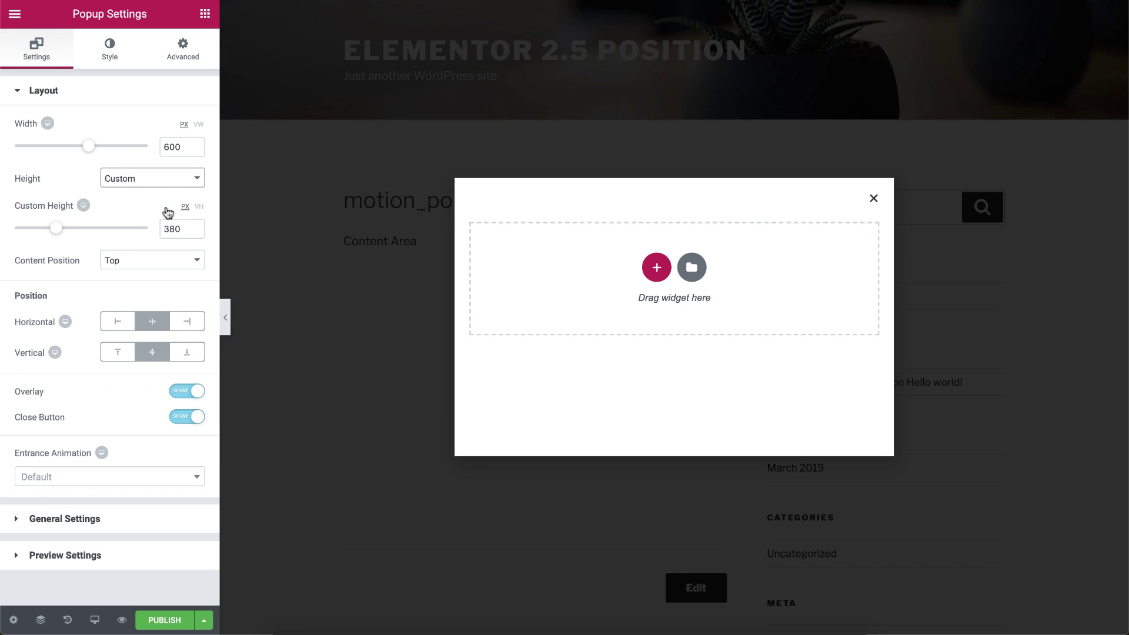
double_click(174, 228)
text(600)
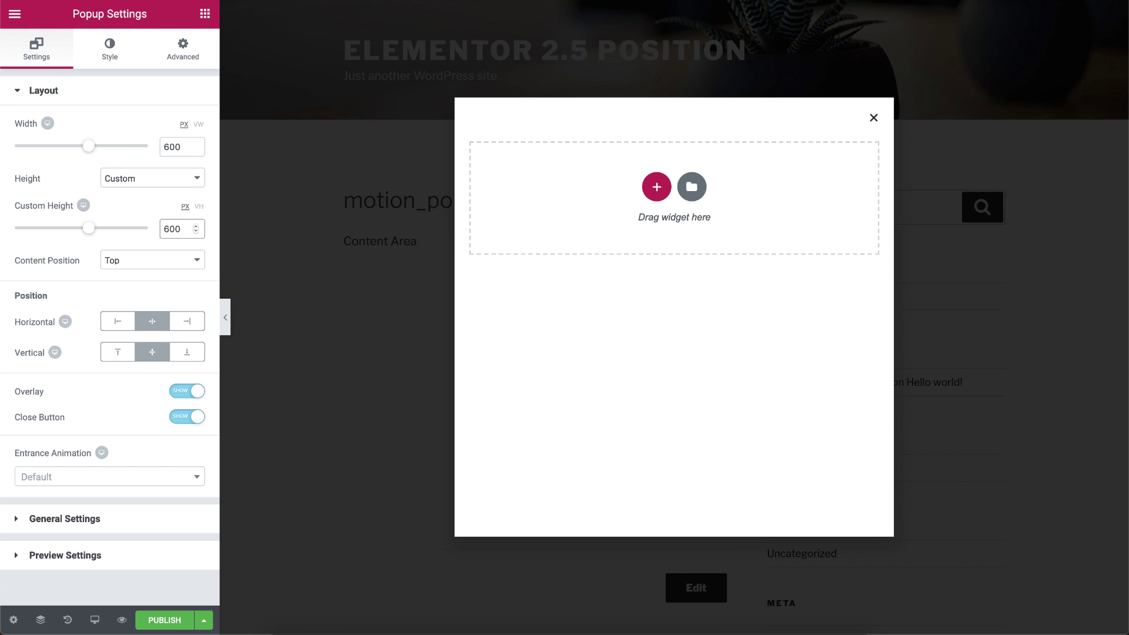
- Give the popup a Classic background using the dark purple background.png image
click(112, 44)
click(120, 130)
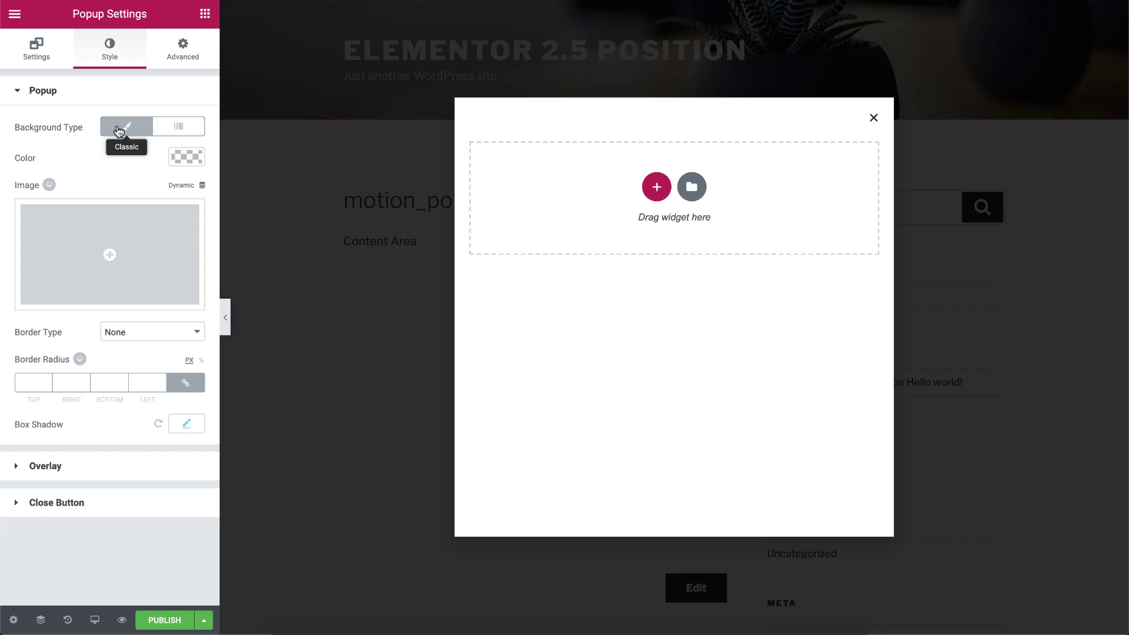
click(109, 258)
click(721, 495)
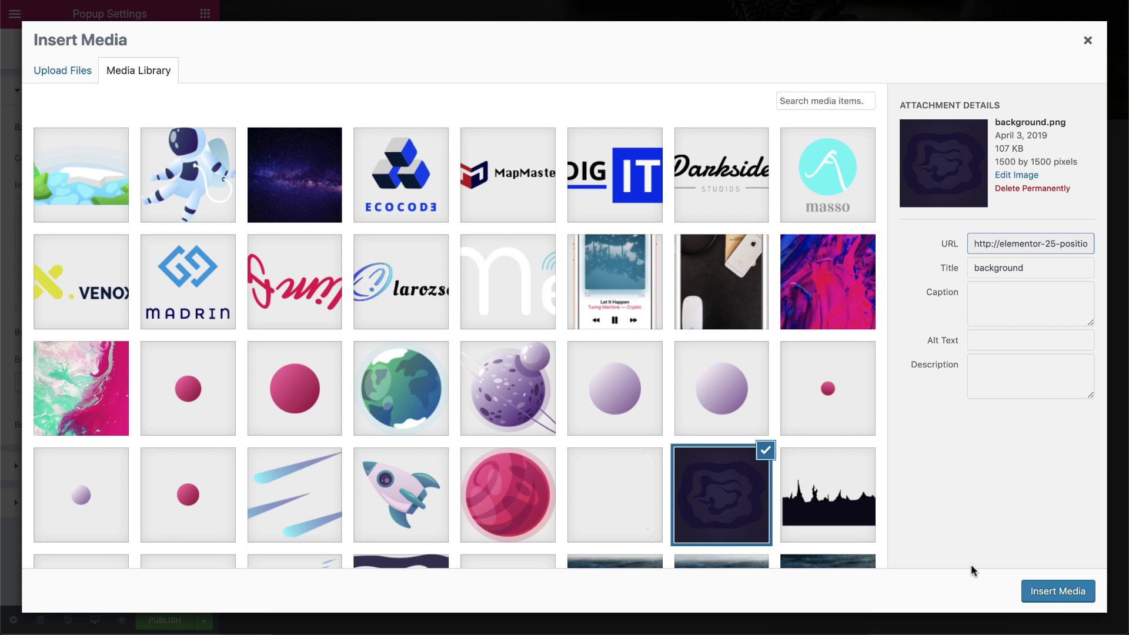
click(1056, 592)
- Set the popup background to Center Center, No-repeat and Cover
click(171, 332)
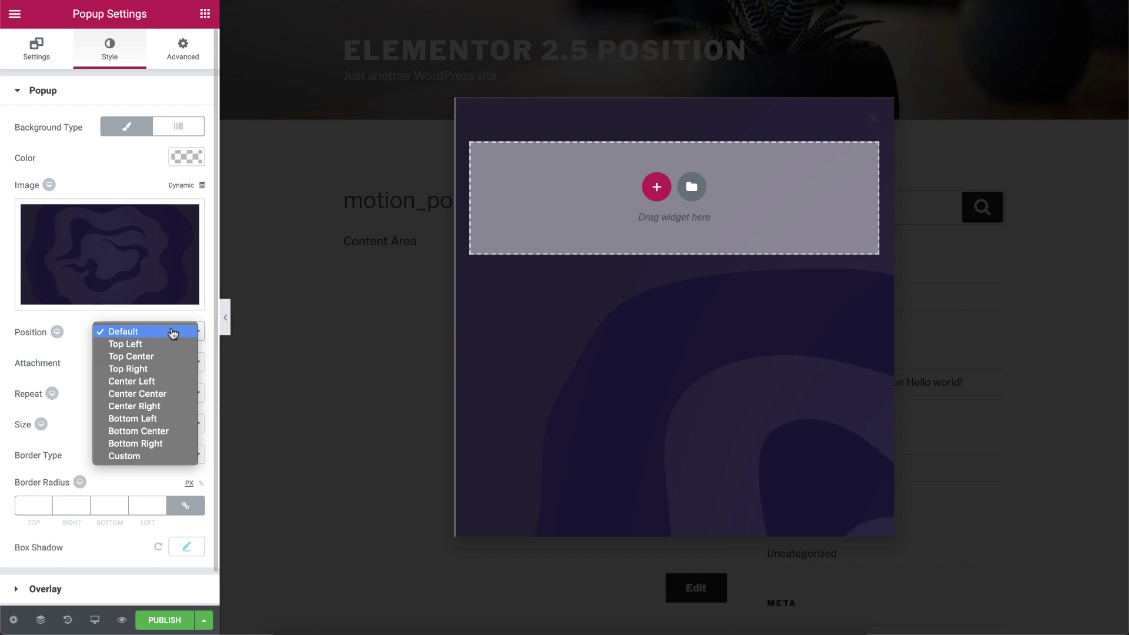
key(Escape)
click(165, 399)
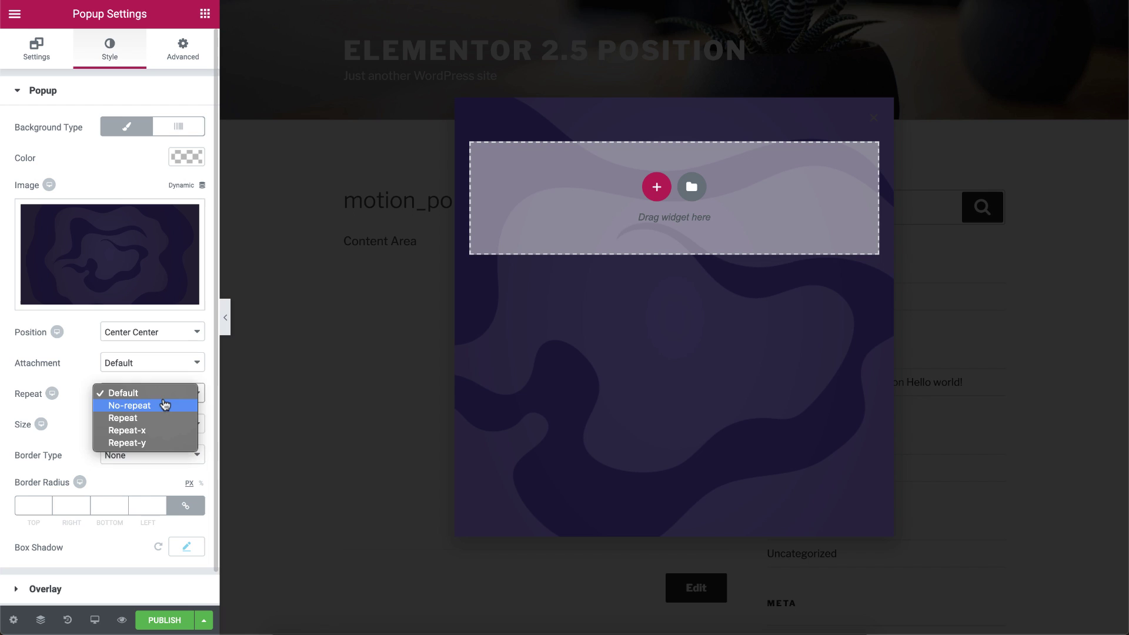
click(164, 403)
click(163, 433)
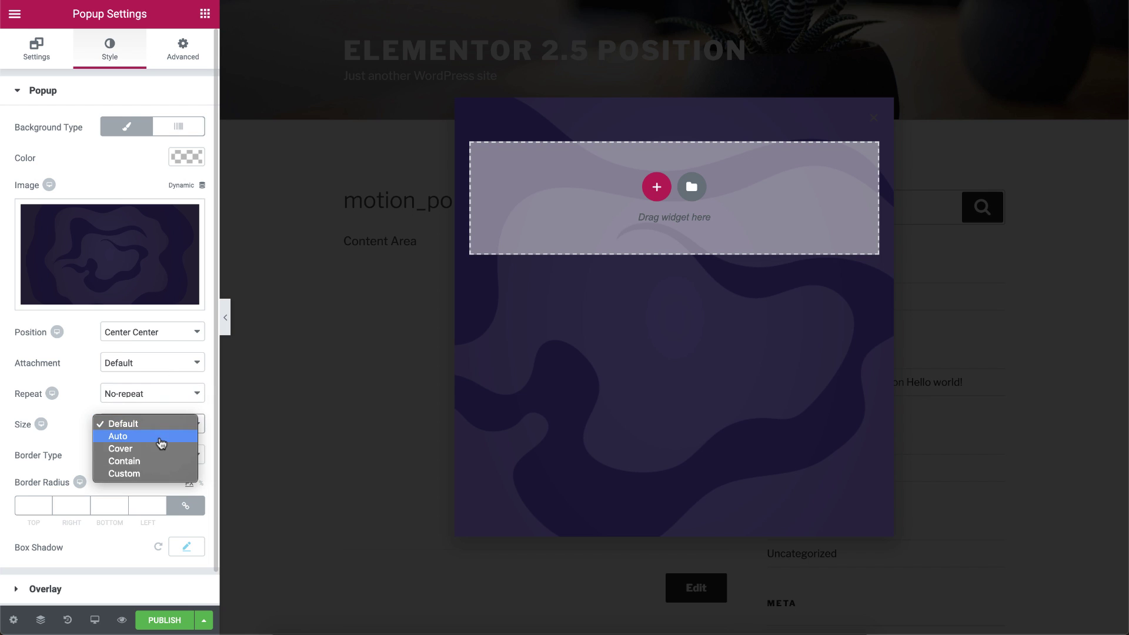
click(156, 454)
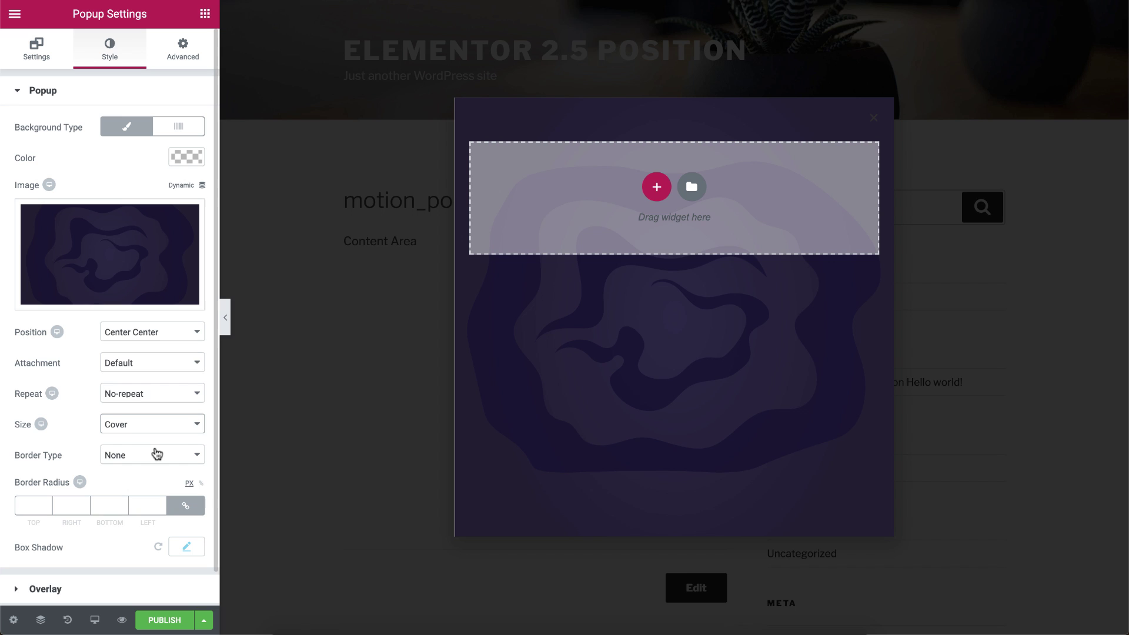
- Add a one-column section containing a Heading widget with a Button widget below it
click(656, 187)
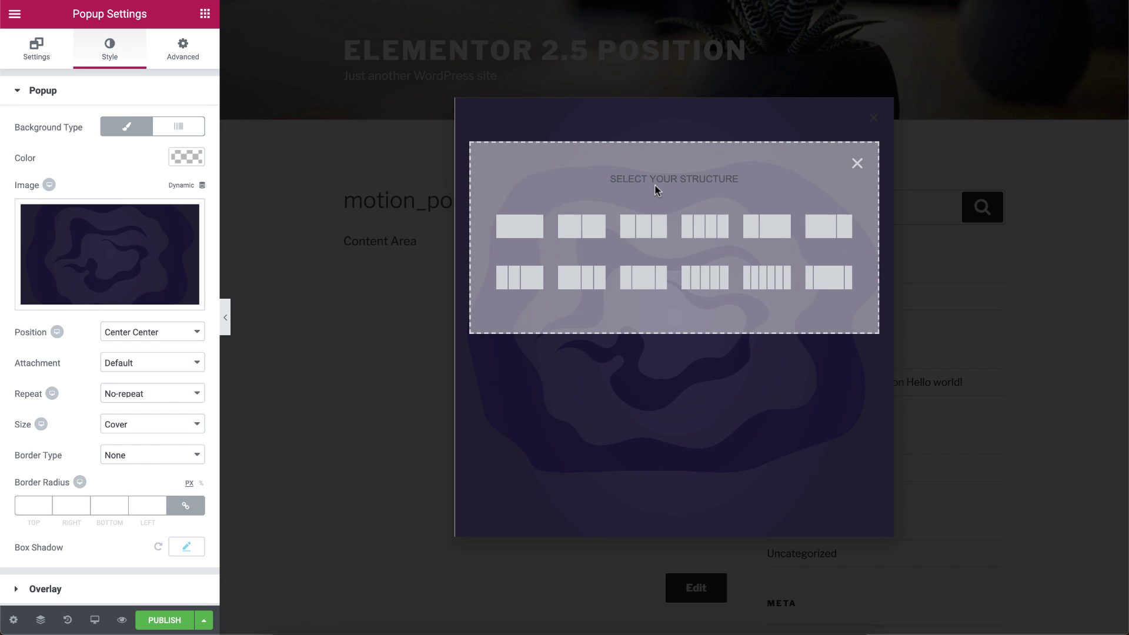
click(517, 226)
click(204, 12)
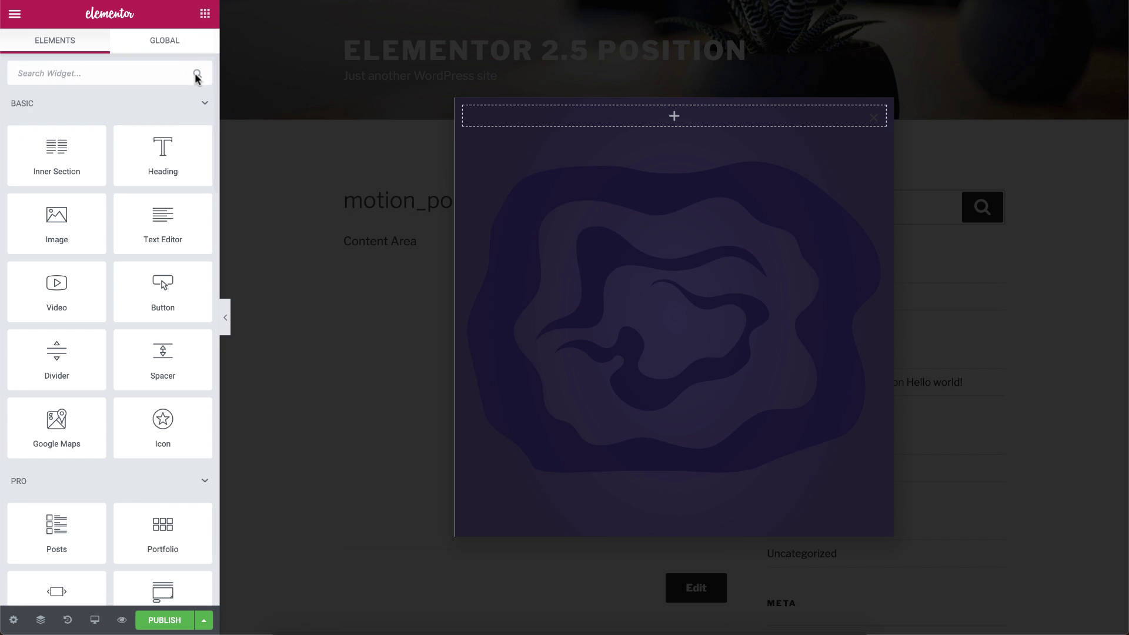
drag(159, 154, 543, 107)
click(204, 12)
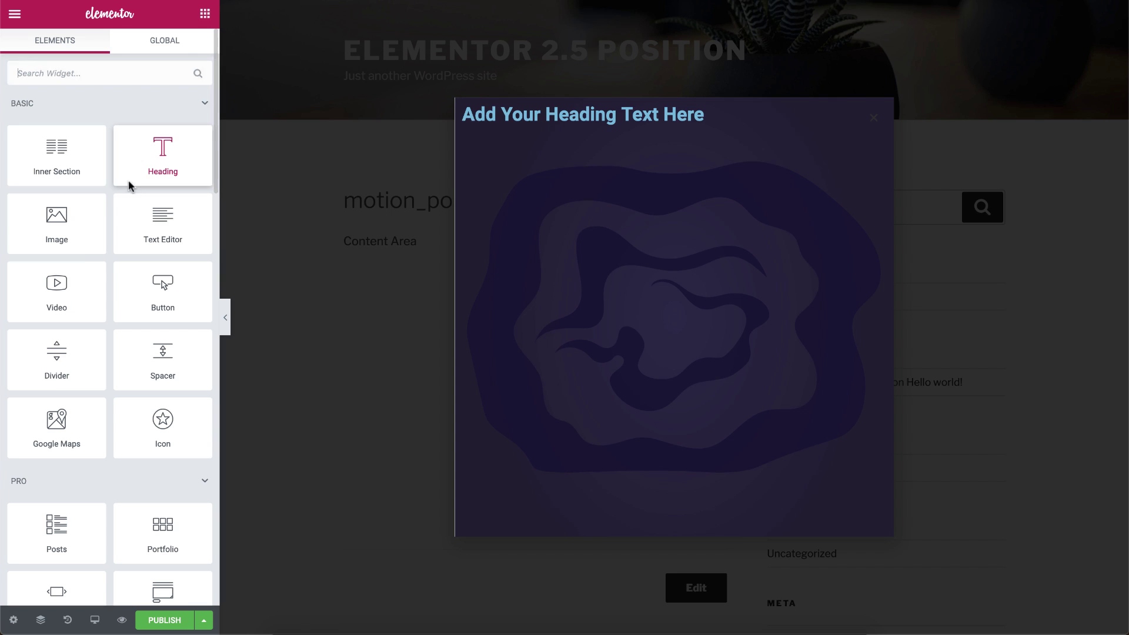
drag(161, 302, 577, 125)
- Replace the heading title with the two-line text 'Join Our Journey In Space'
click(559, 115)
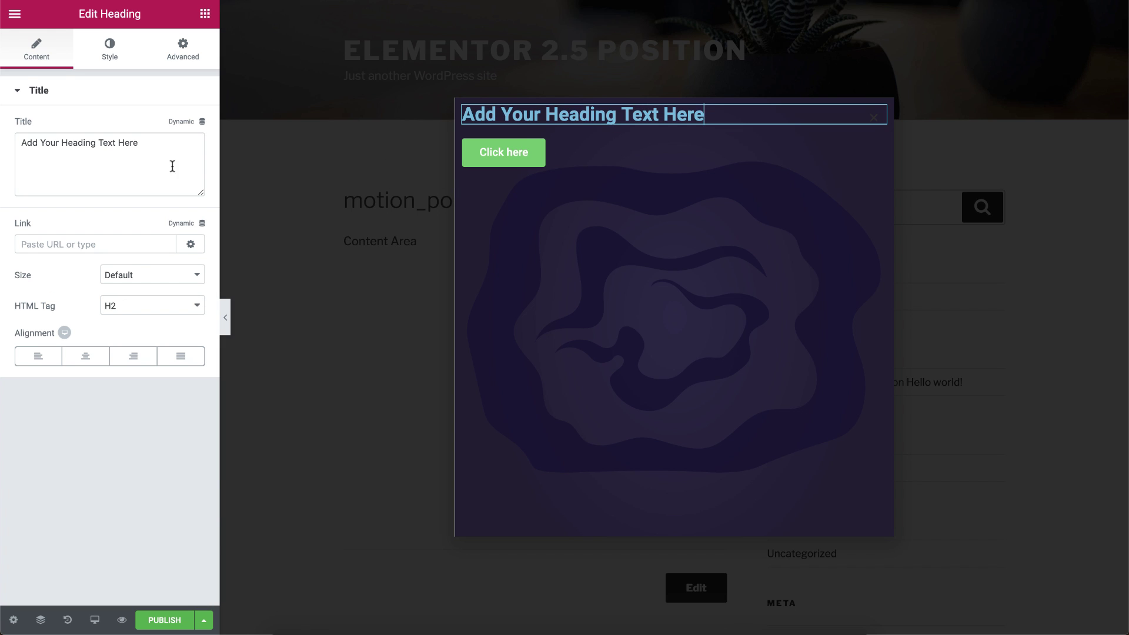
triple_click(94, 146)
text(Join Our<br>Journey In Space)
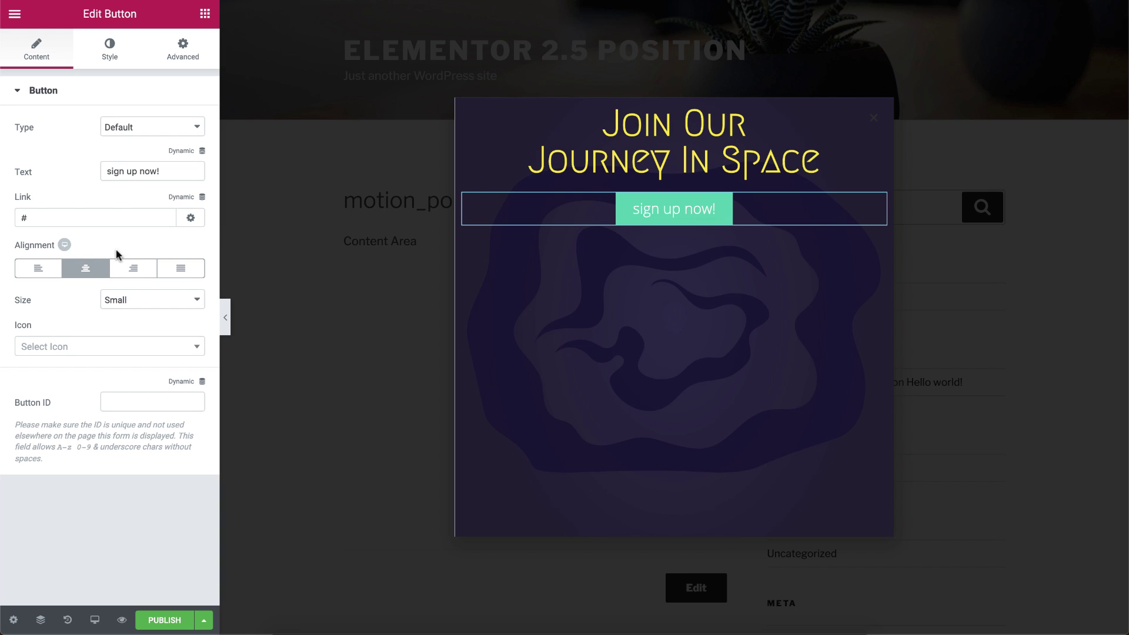
- Give the heading section a Classic background using the stars image
click(676, 109)
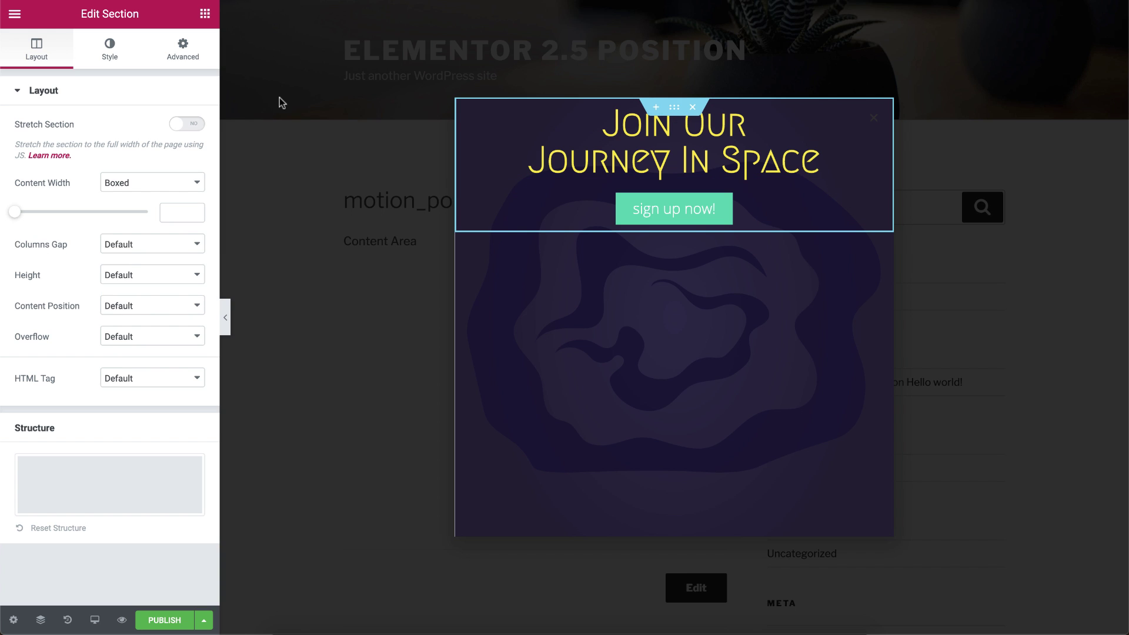
click(112, 62)
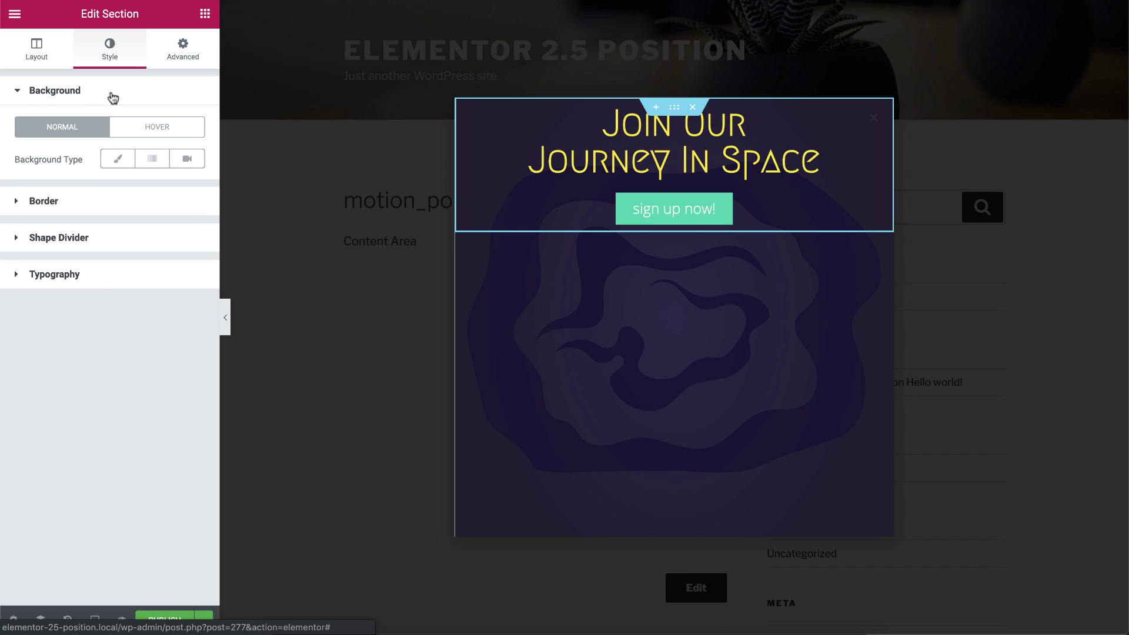
click(114, 164)
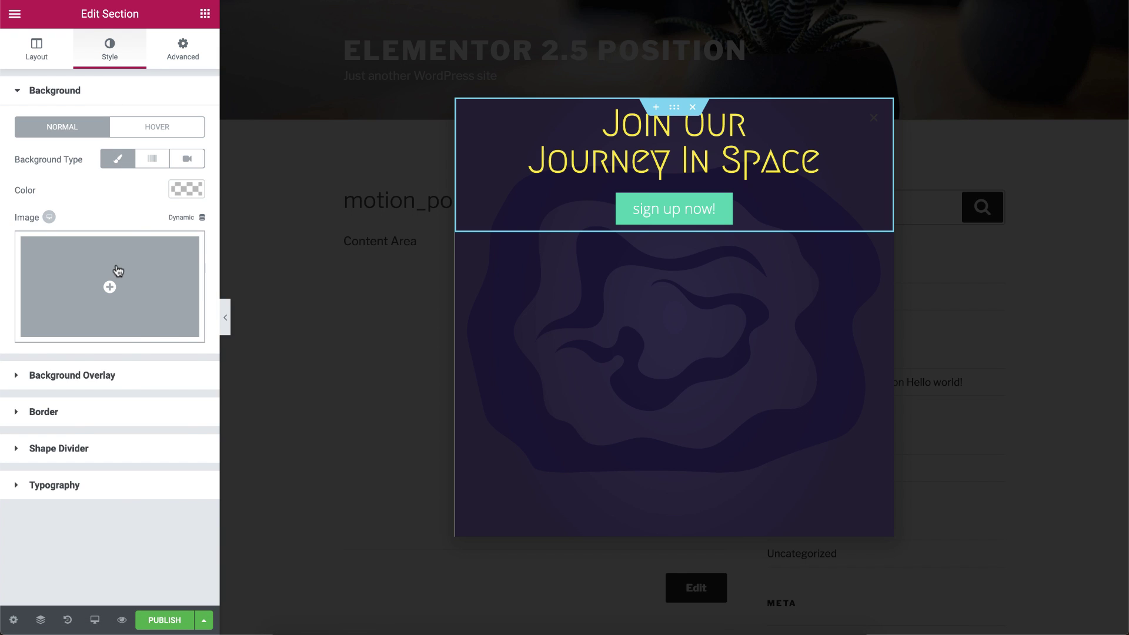
click(117, 271)
click(616, 493)
click(1058, 593)
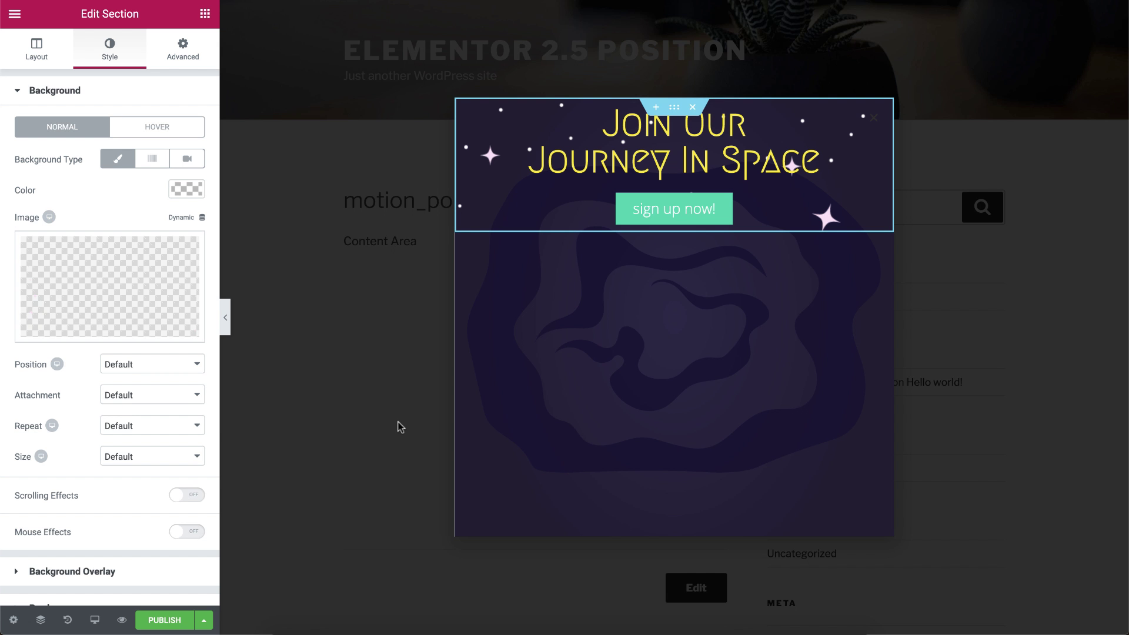
- Set the stars background to Center Center, No-repeat and Cover
click(130, 374)
click(136, 424)
click(144, 425)
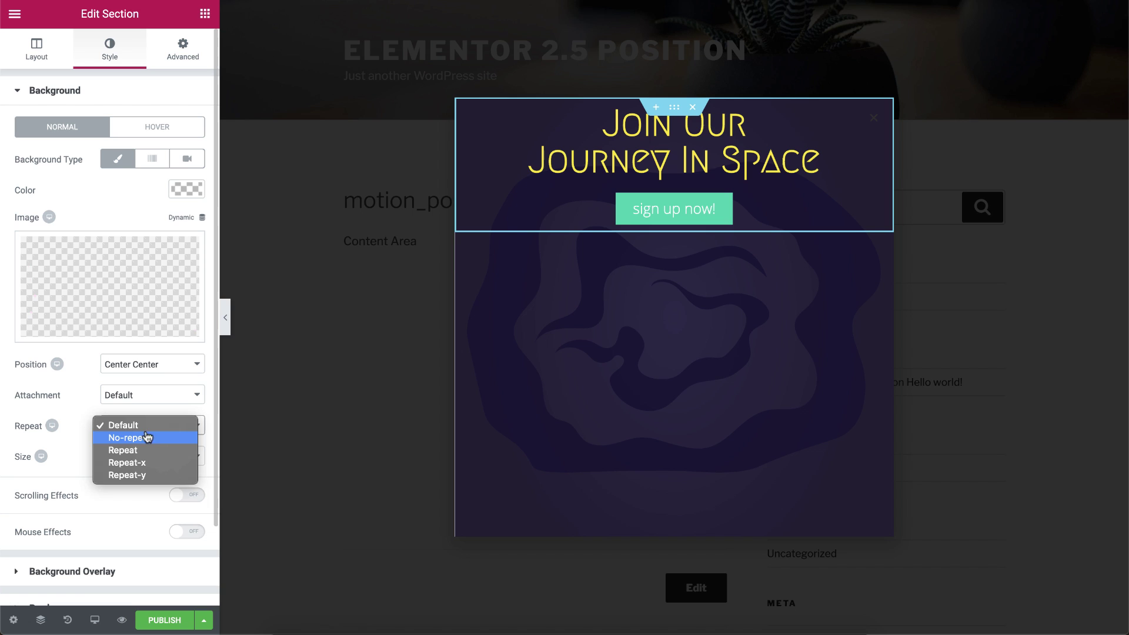
click(147, 438)
click(146, 456)
click(144, 478)
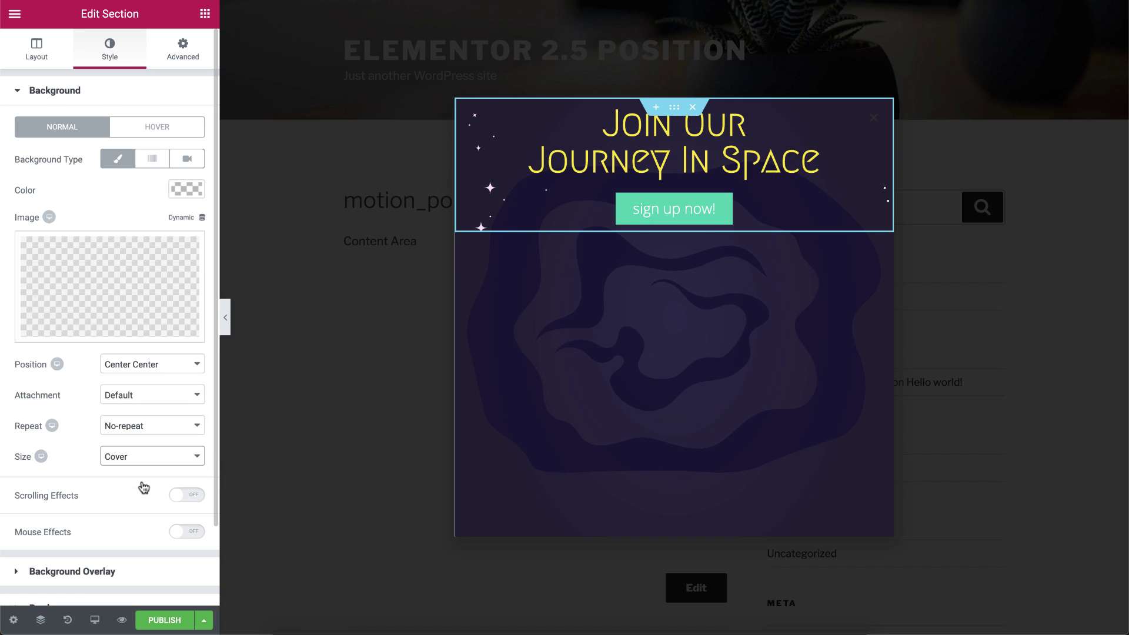
- Give the section a Min Height of 600 px
click(40, 64)
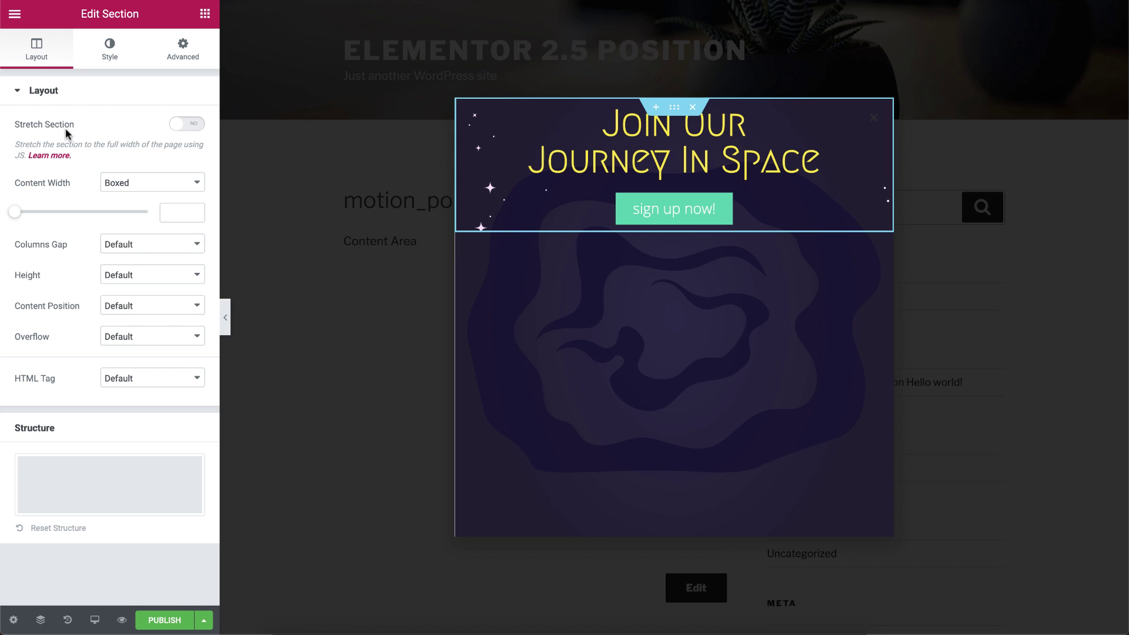
click(147, 279)
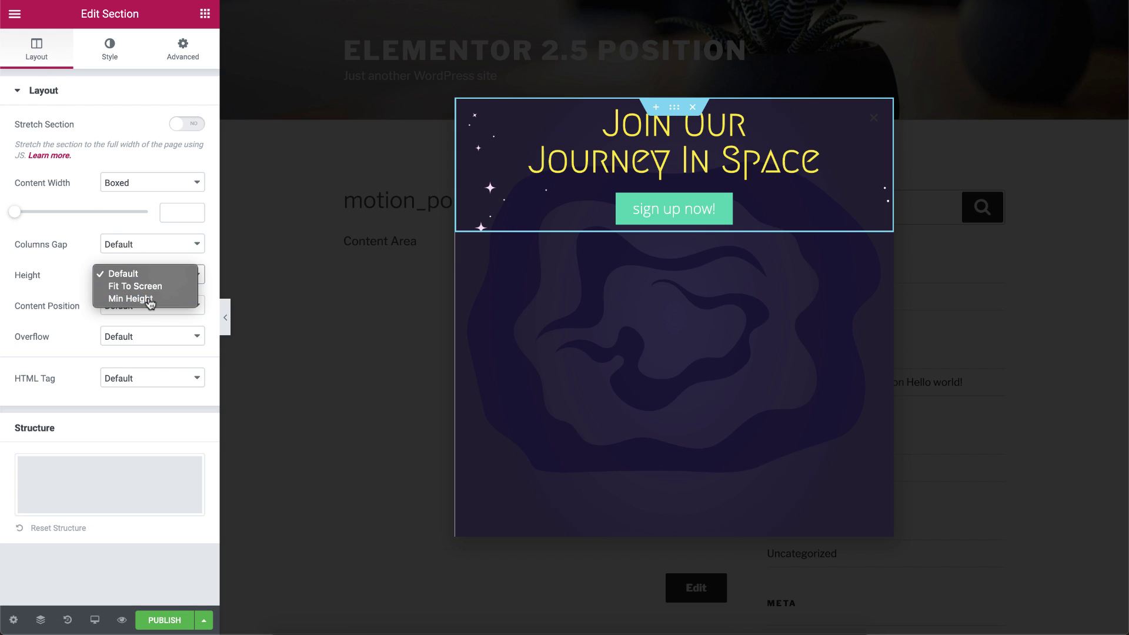
click(151, 303)
double_click(168, 325)
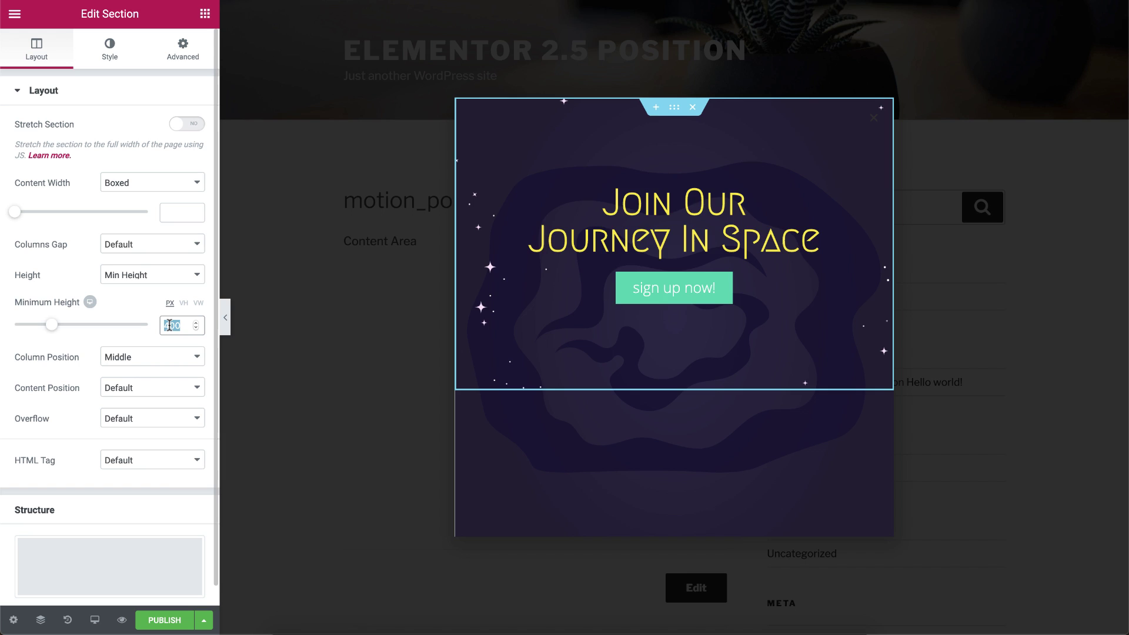
text(600)
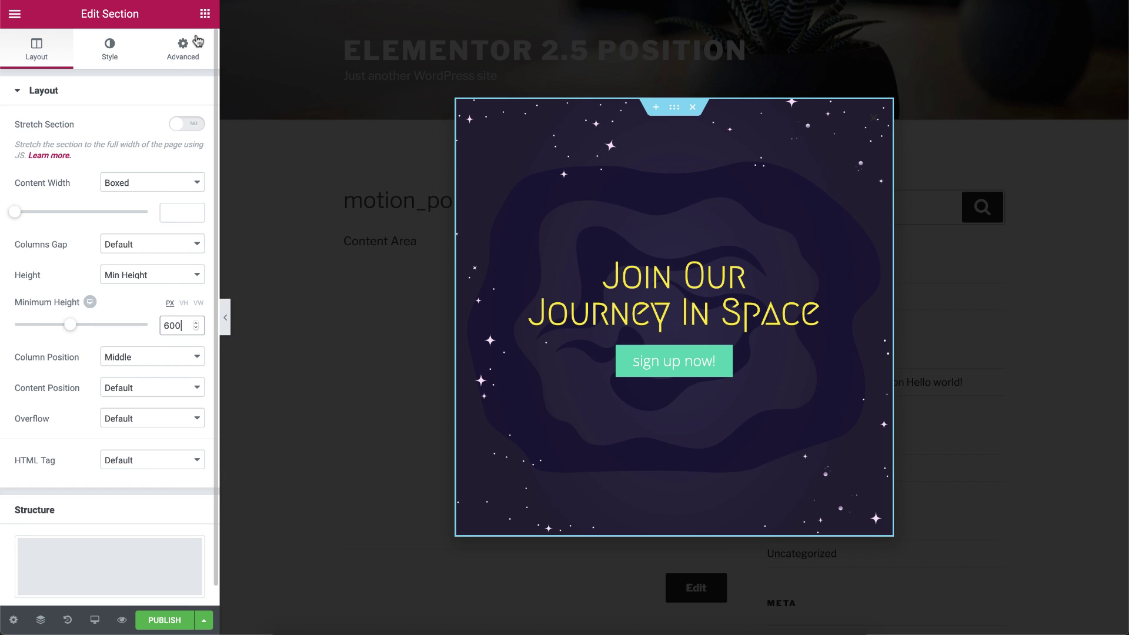
- Add an Image widget to the section showing the Earth planet image
click(205, 14)
drag(70, 226, 638, 253)
click(126, 188)
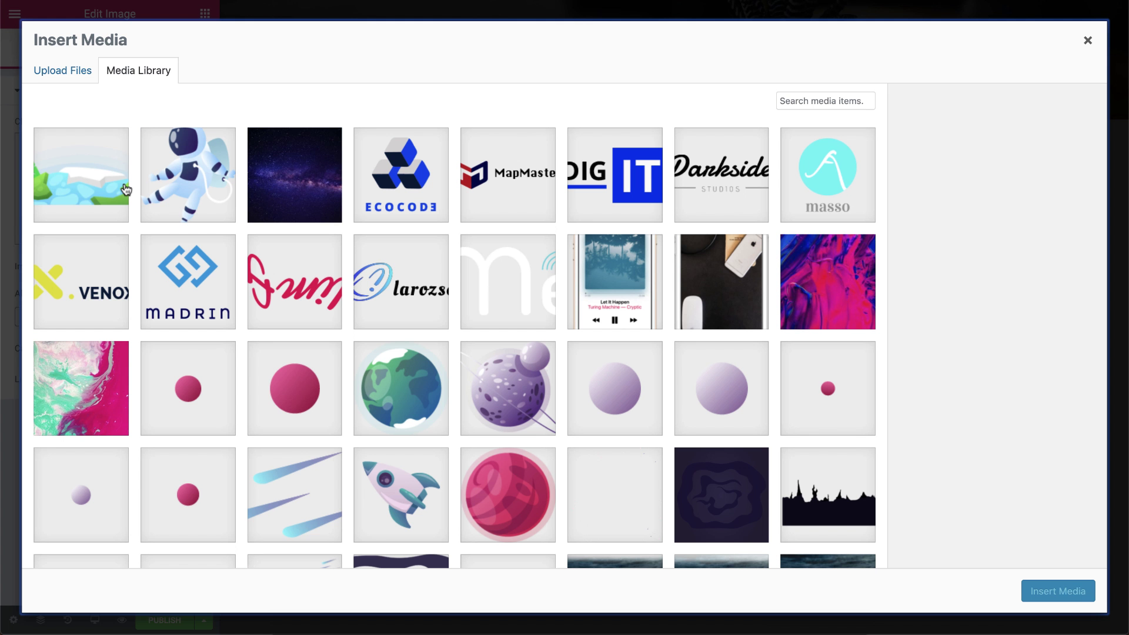
click(375, 405)
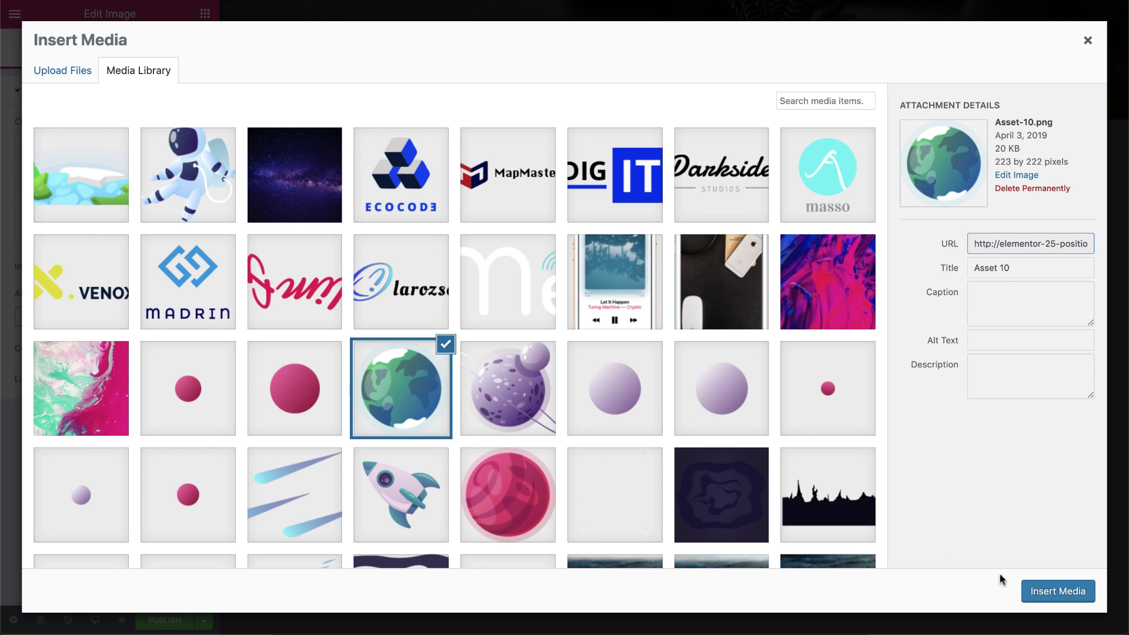
click(1034, 591)
click(110, 50)
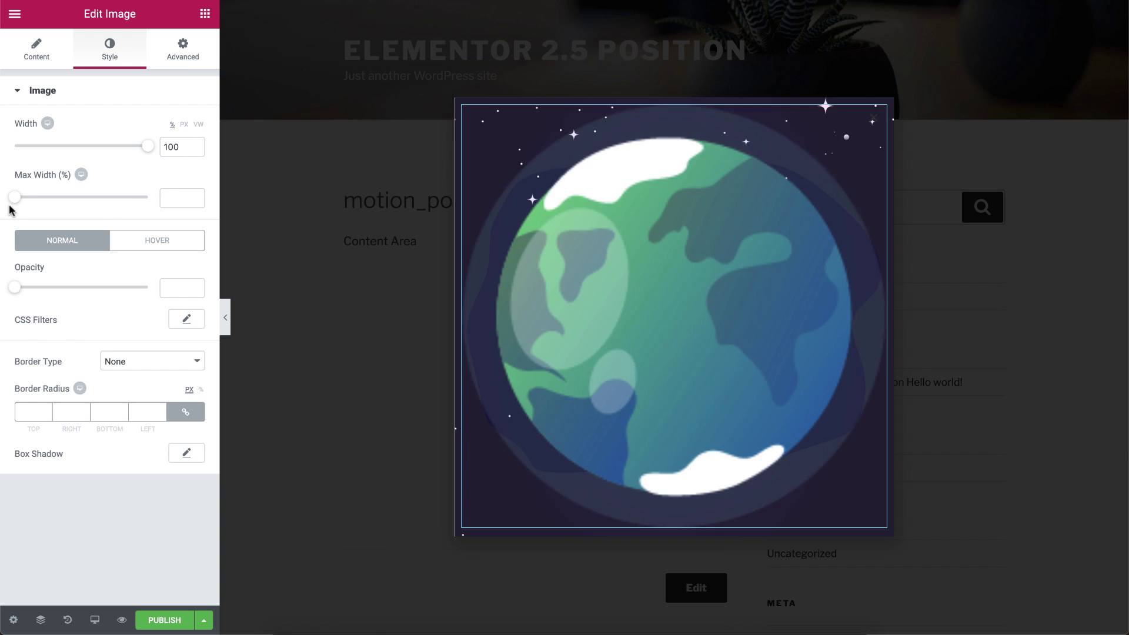
- Give the Earth image custom width 86, Absolute position and horizontal offset 55
click(183, 50)
click(76, 531)
click(152, 273)
click(156, 310)
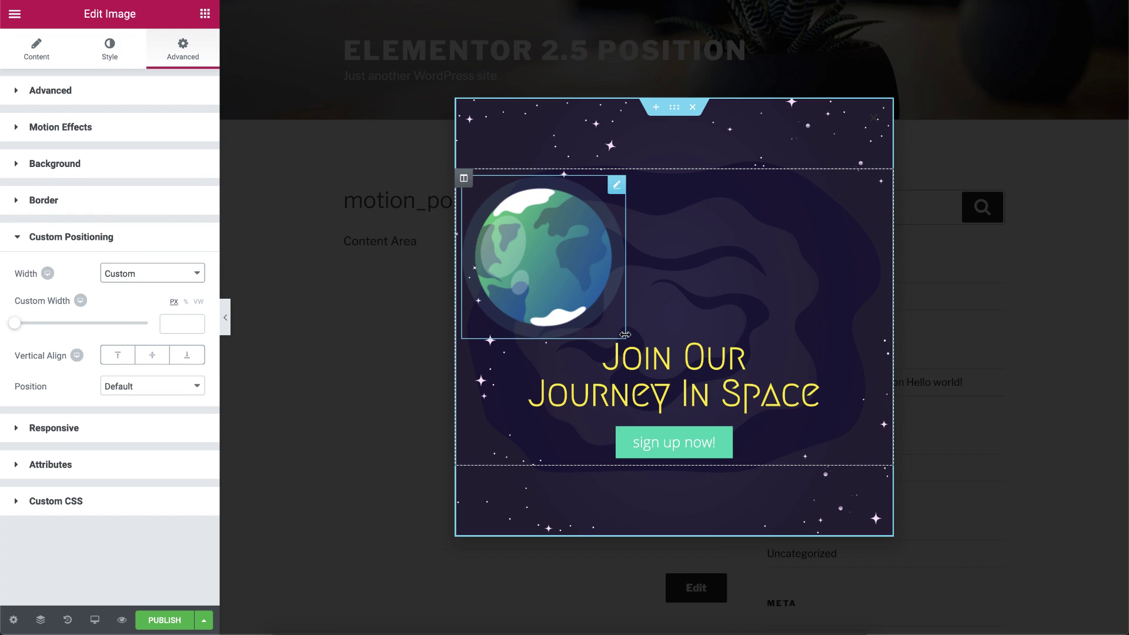
drag(625, 335, 512, 329)
click(144, 386)
click(151, 397)
drag(80, 522, 87, 523)
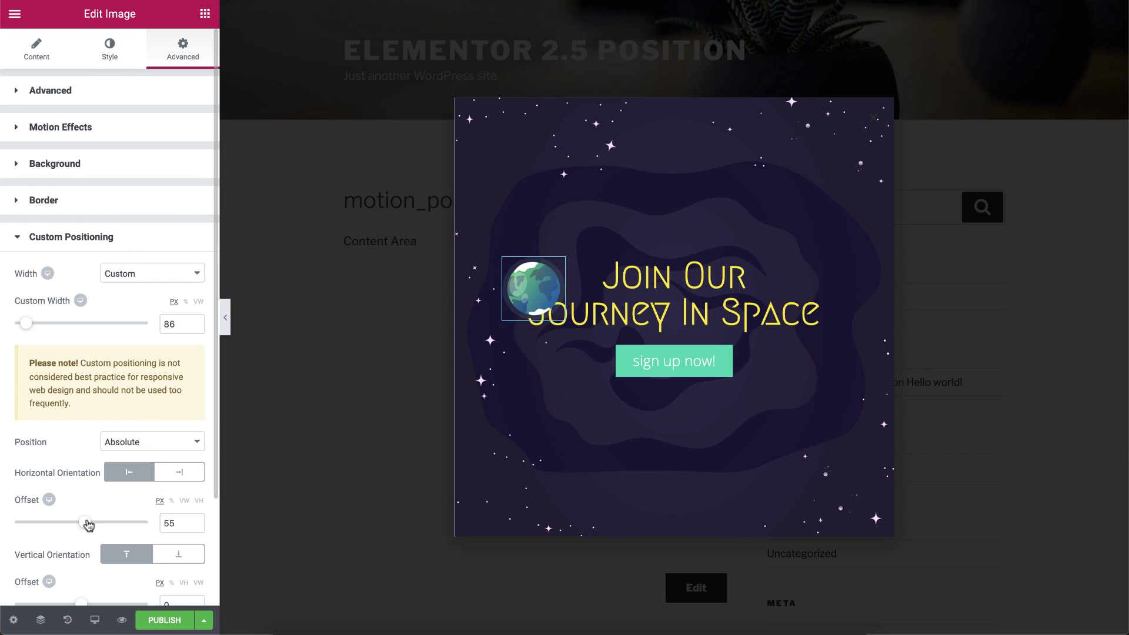
scroll(106, 529, down, 1)
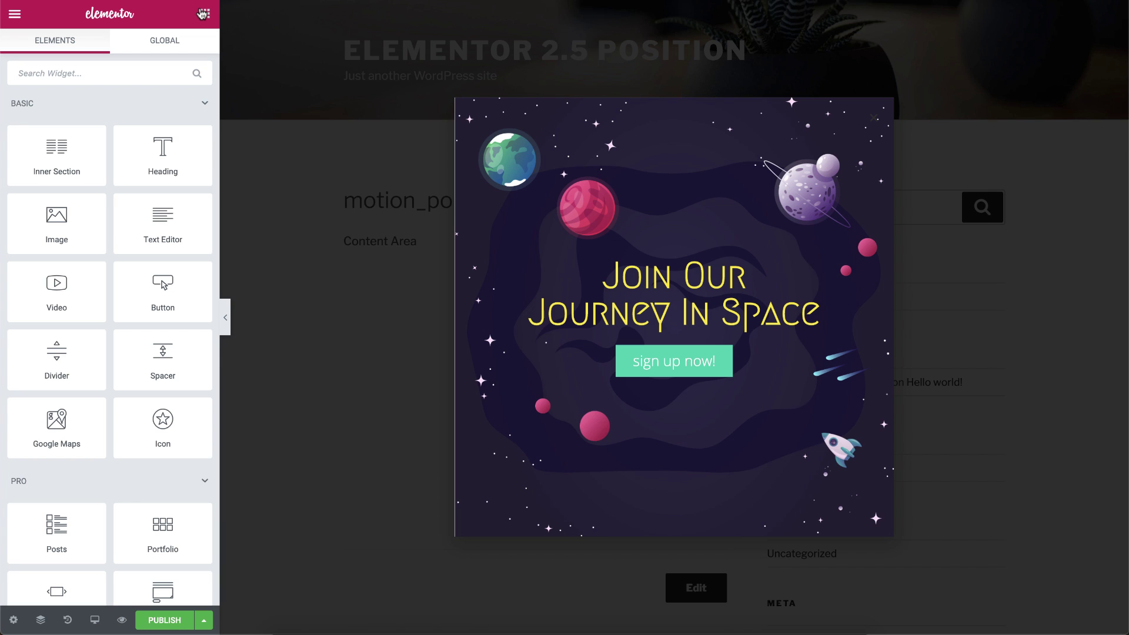
- Enable Mouse Effects on the Earth image with Mouse Track Direct at speed 0.3
click(509, 160)
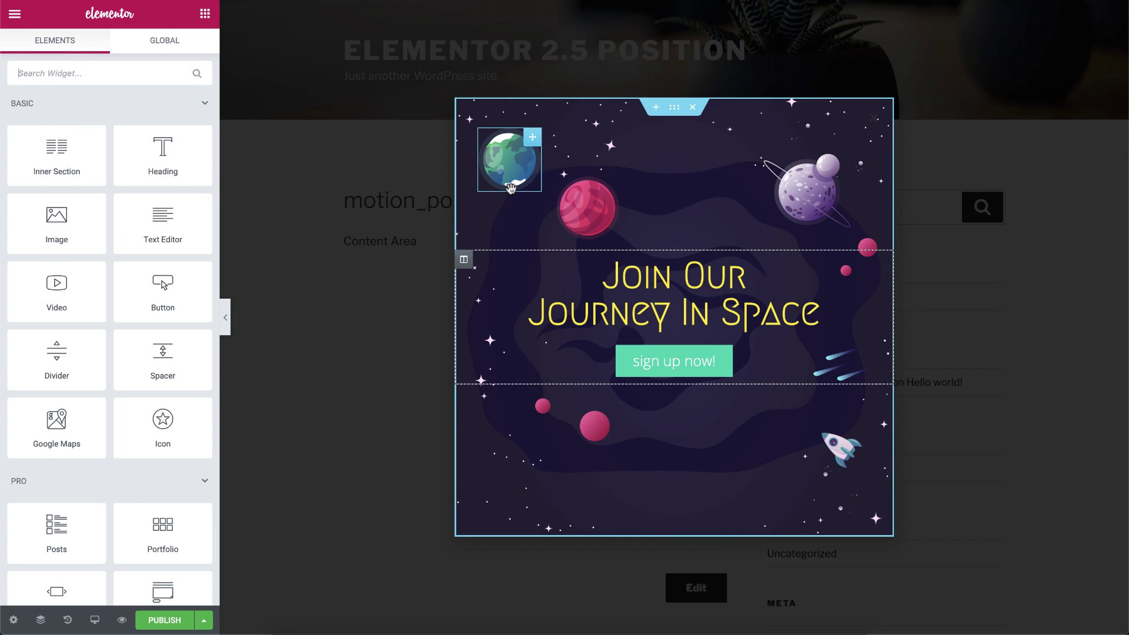
click(182, 55)
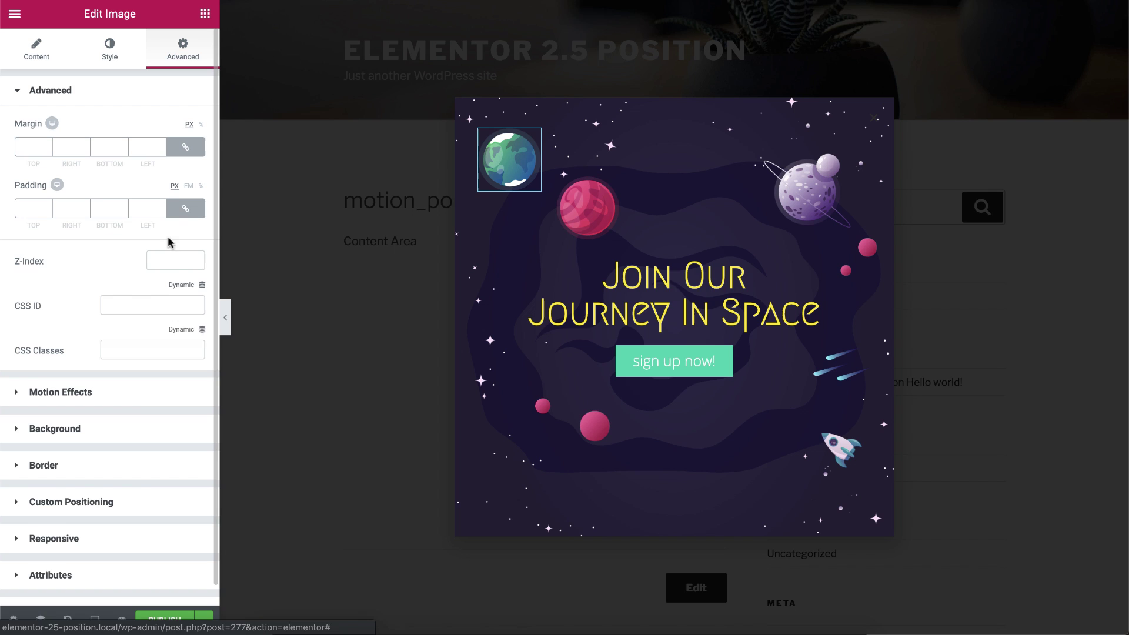
click(136, 401)
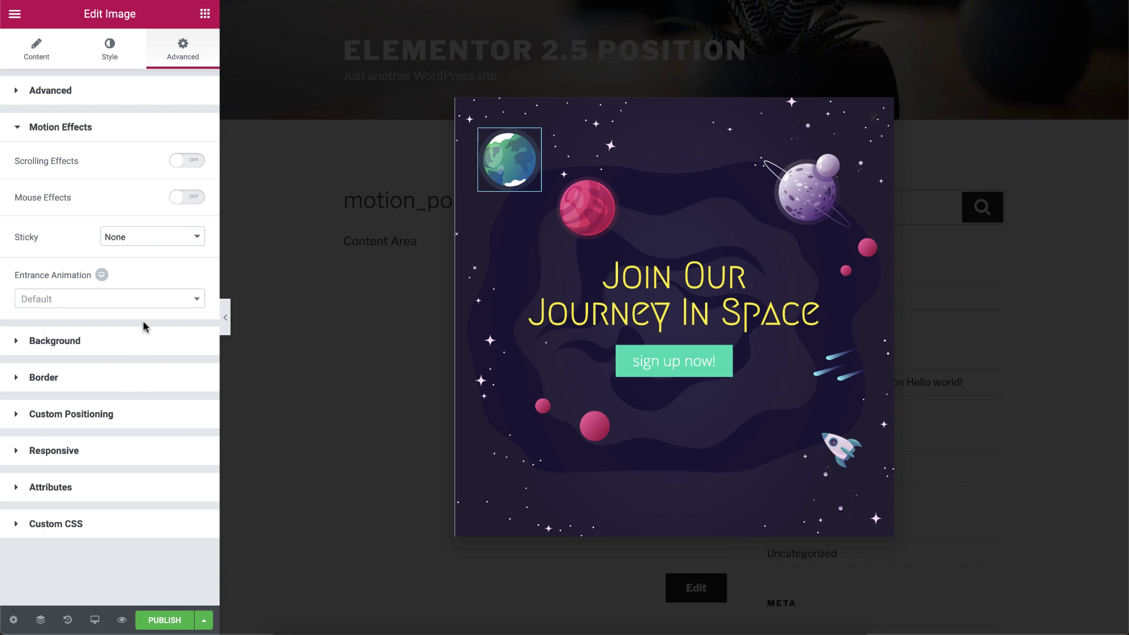
click(181, 201)
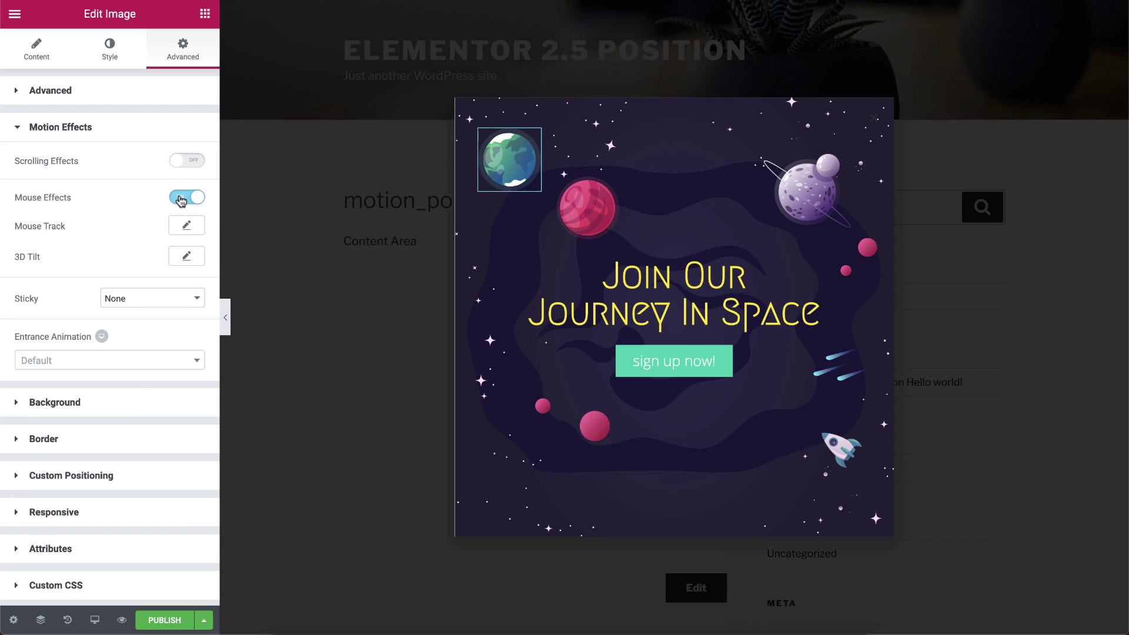
click(184, 227)
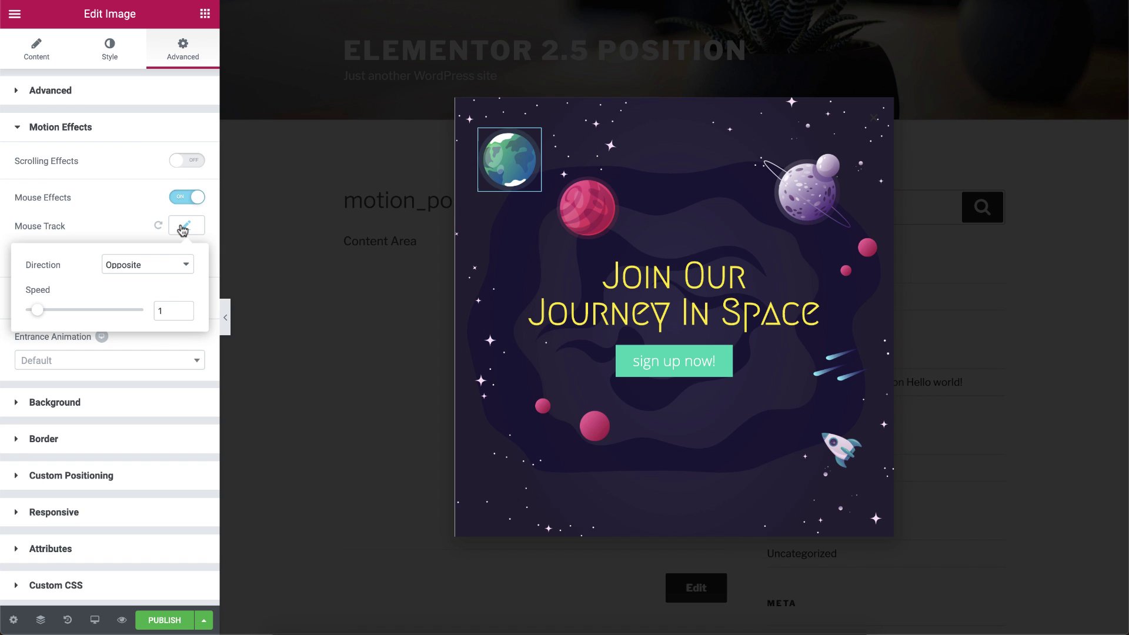
click(172, 266)
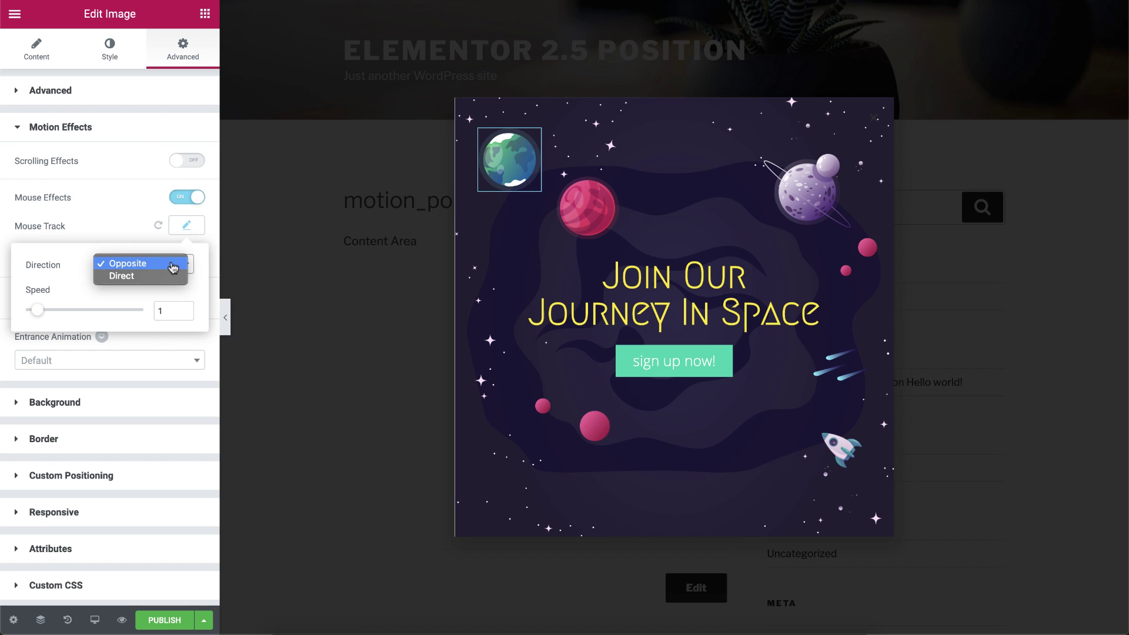
click(170, 277)
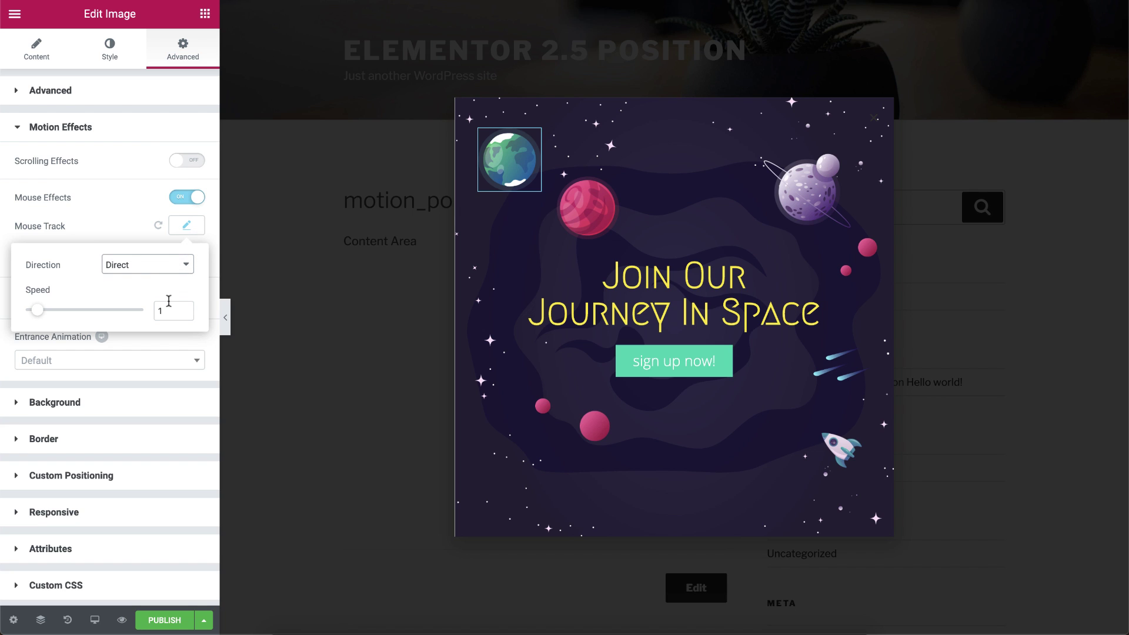
drag(168, 310, 150, 314)
text(0.3)
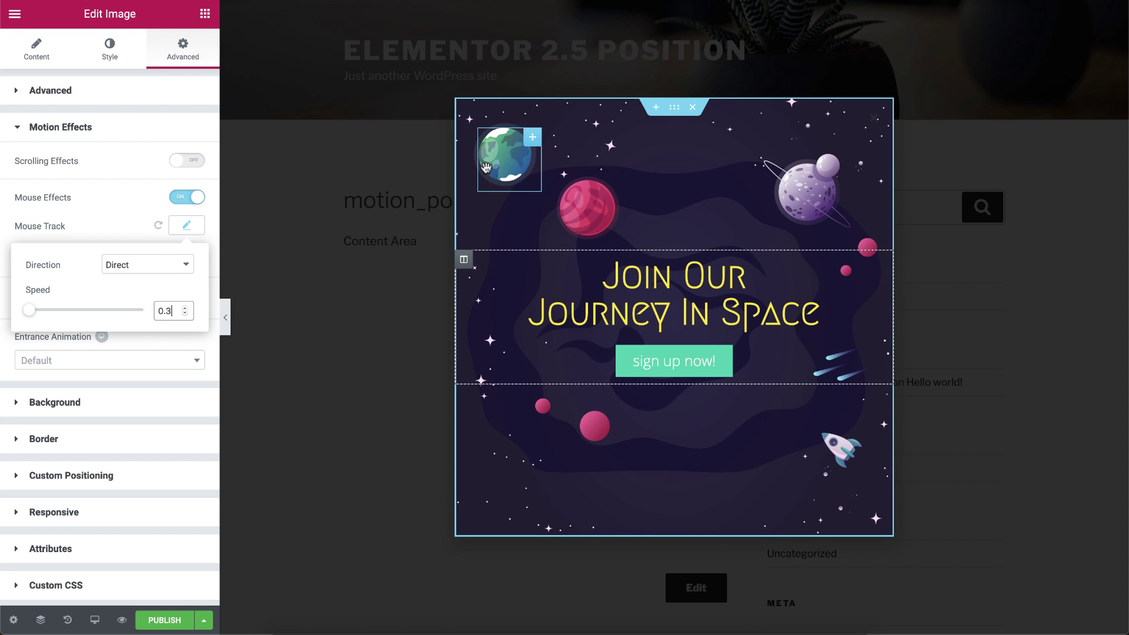
click(121, 206)
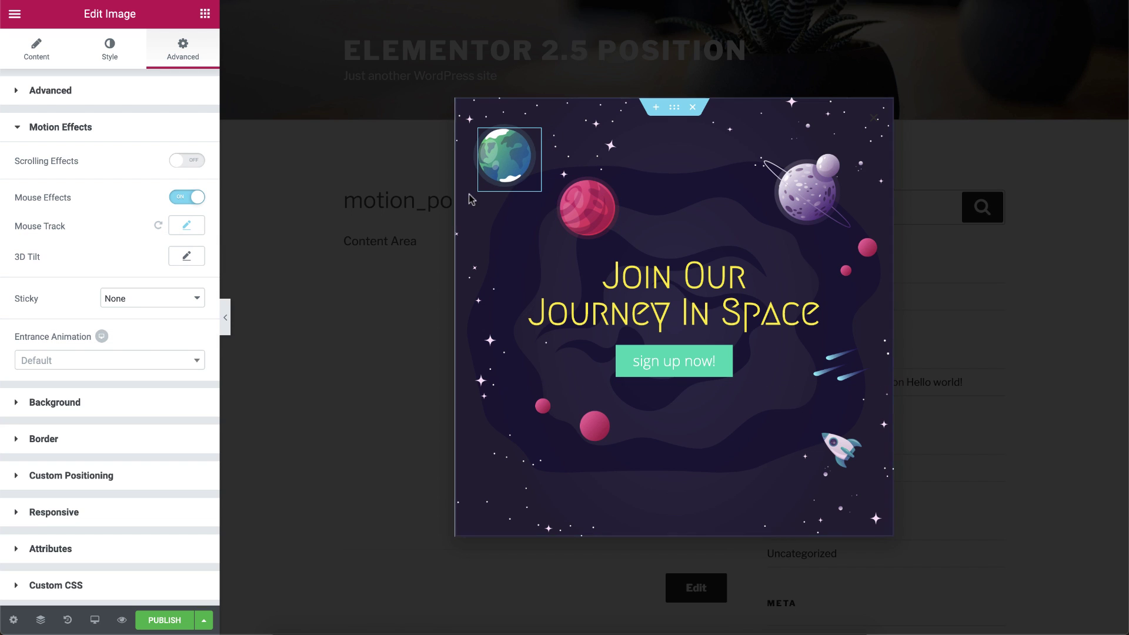
- Enable Mouse Effects on the pink planet with Mouse Track speed 0.8, Opposite direction
click(586, 217)
click(183, 52)
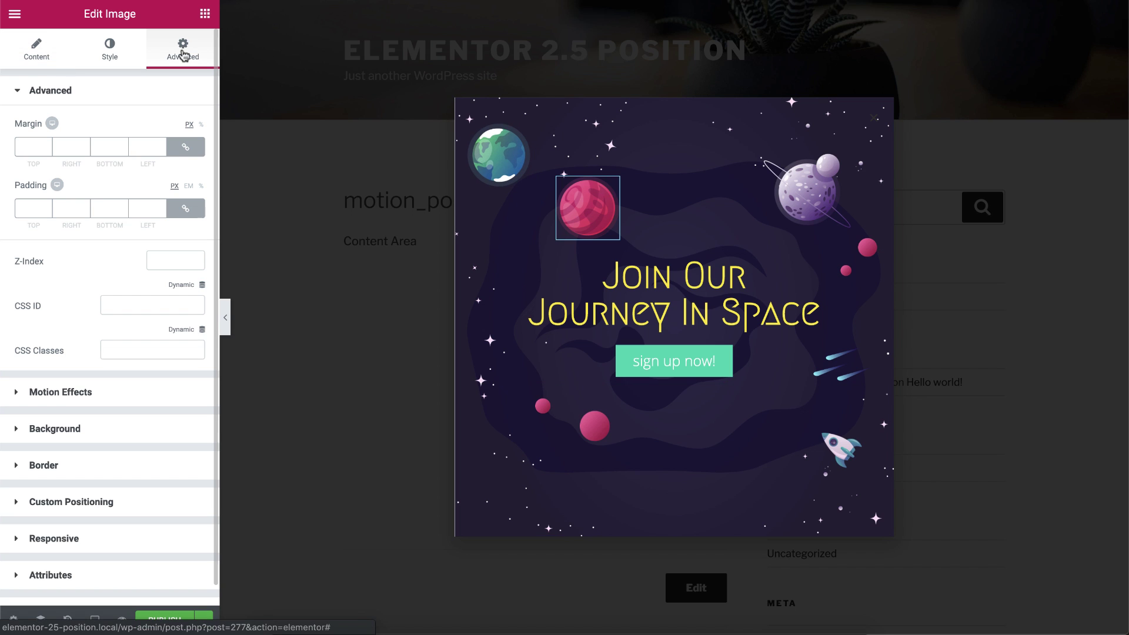
click(149, 391)
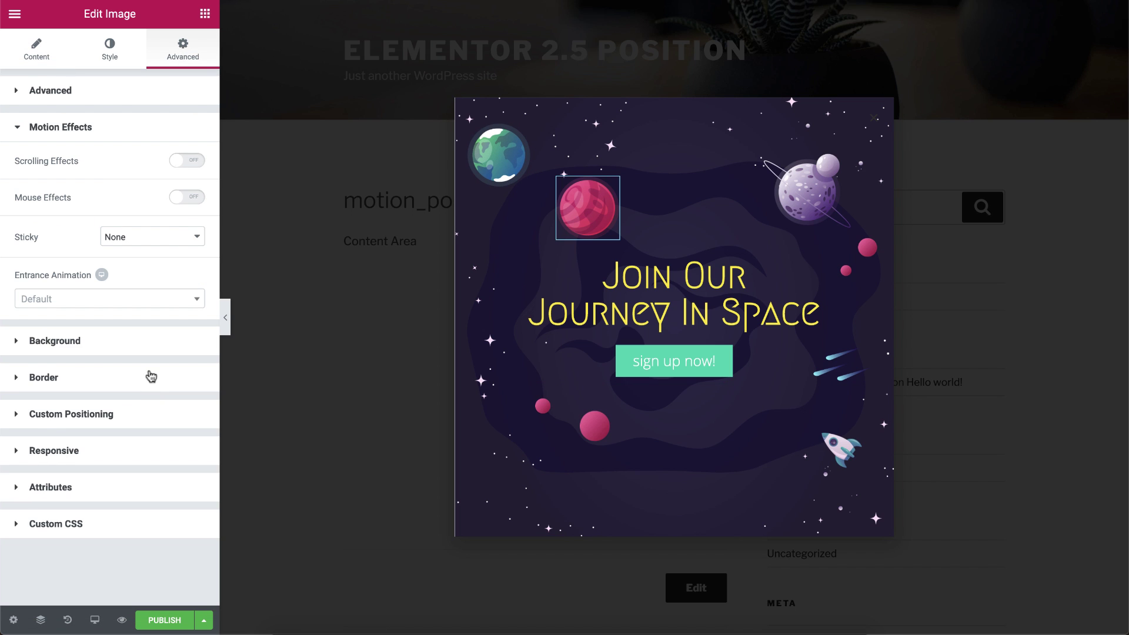
click(188, 198)
click(185, 227)
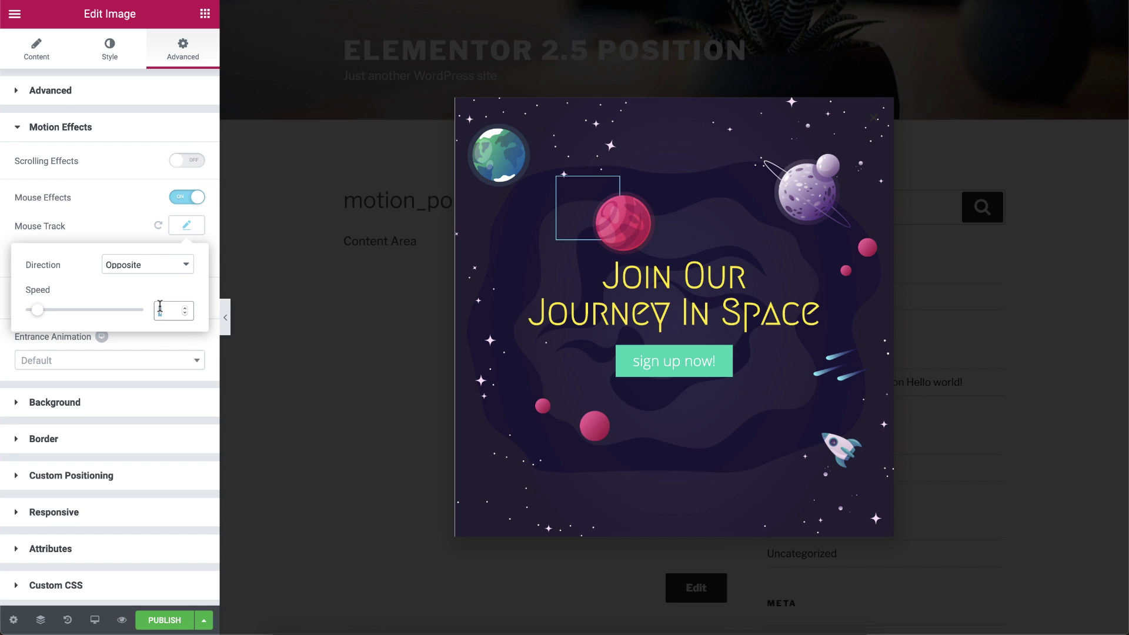
text(0.8)
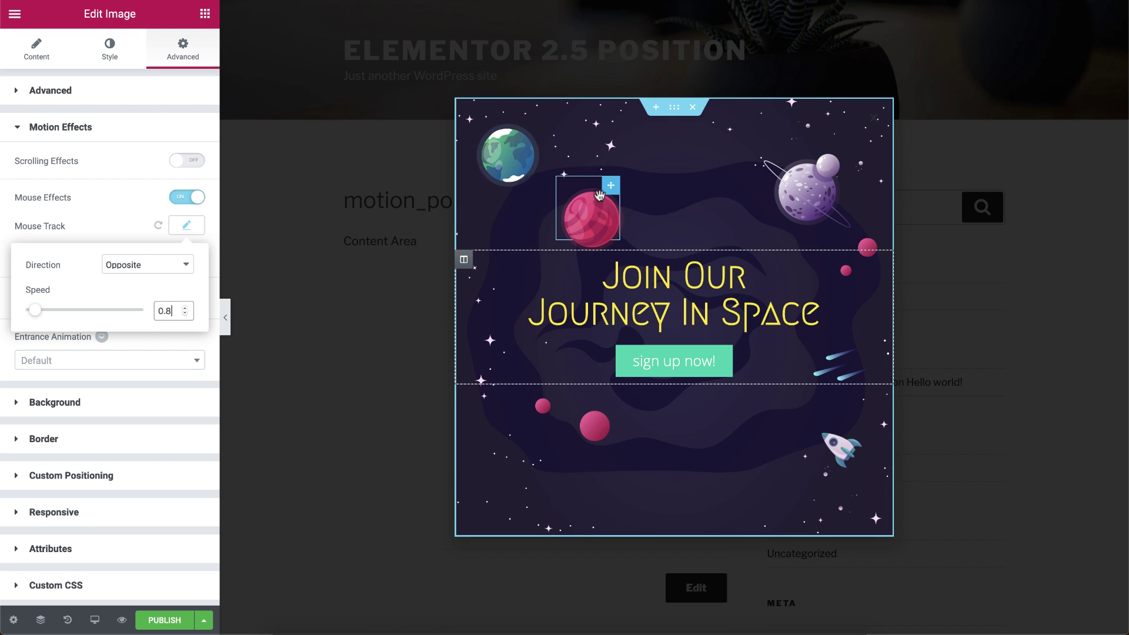
click(143, 236)
- Enable Mouse Effects on the purple ringed planet with Mouse Track Opposite at speed 0.5
click(807, 190)
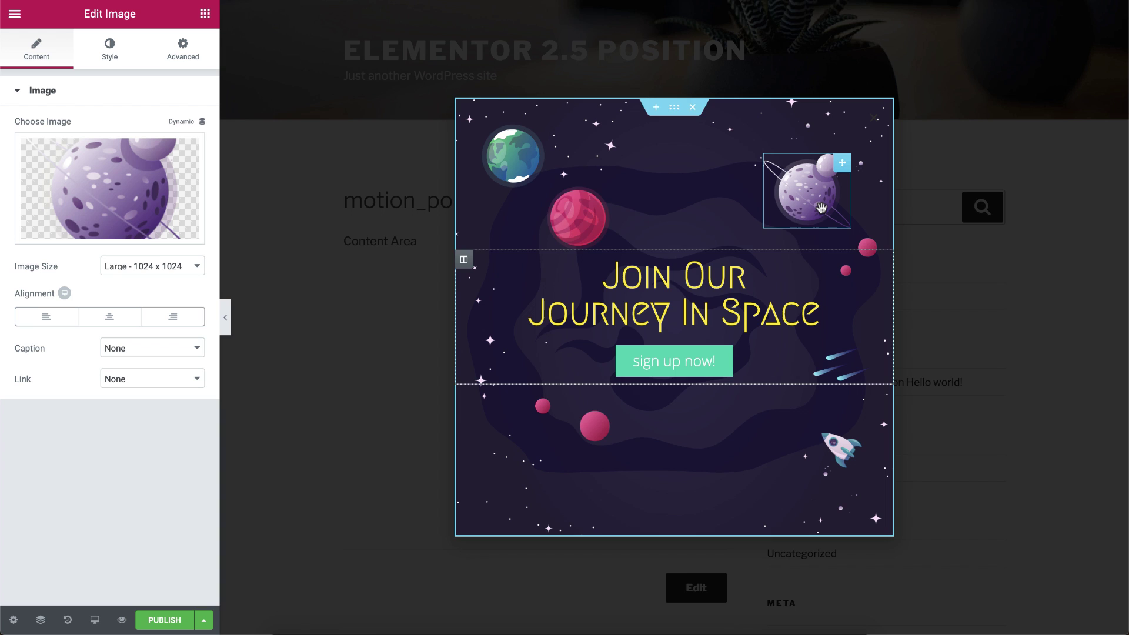
click(183, 51)
click(141, 391)
click(186, 225)
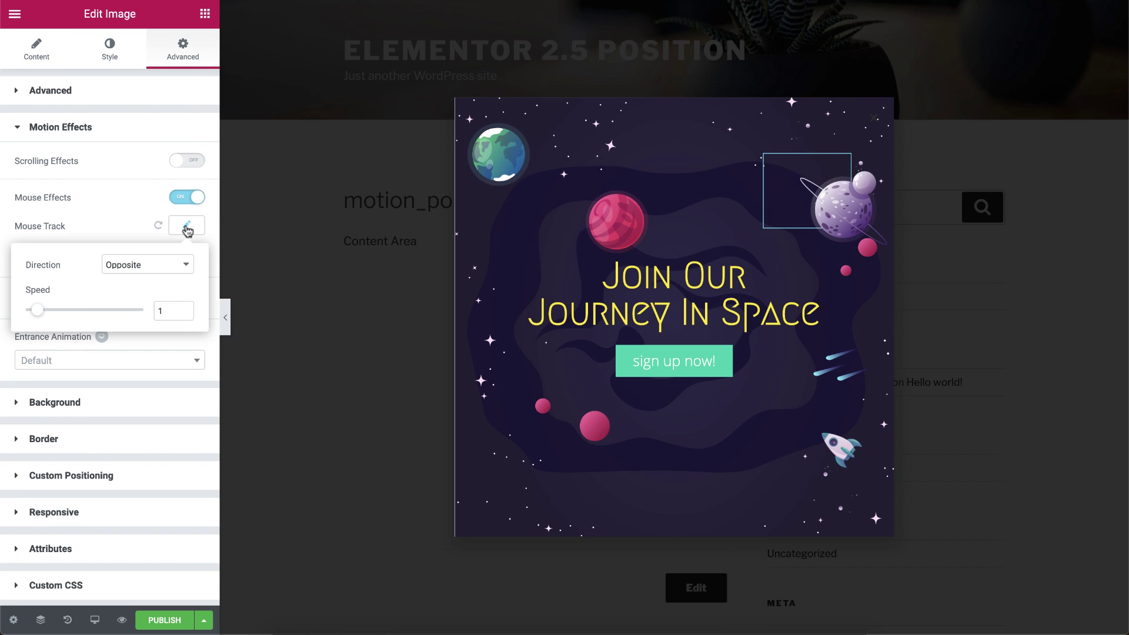
click(147, 264)
click(133, 231)
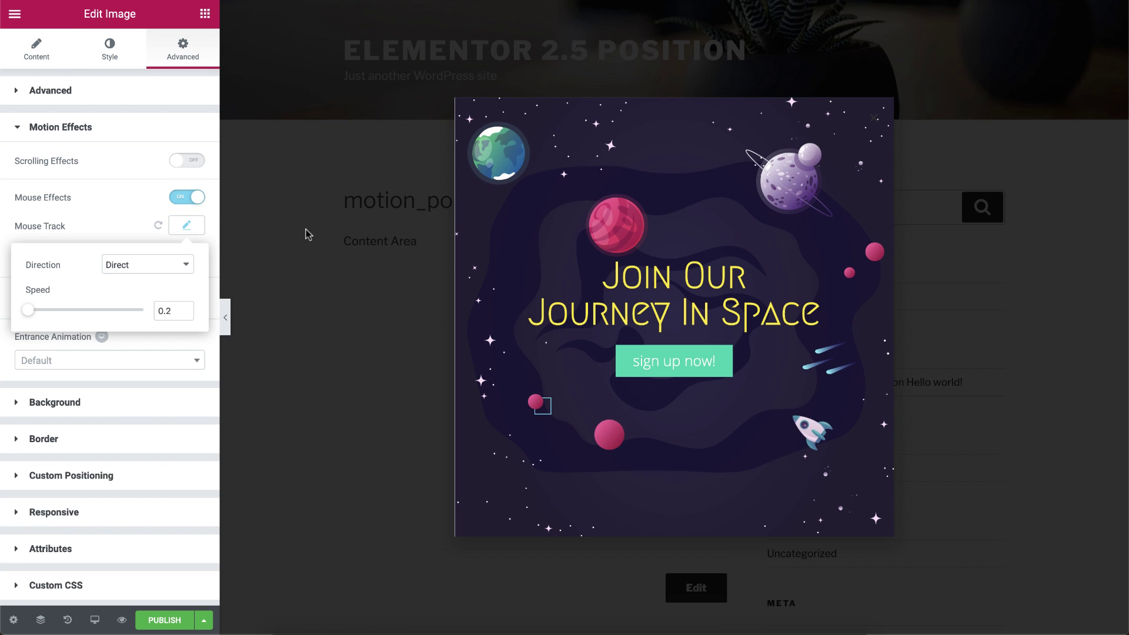
click(308, 234)
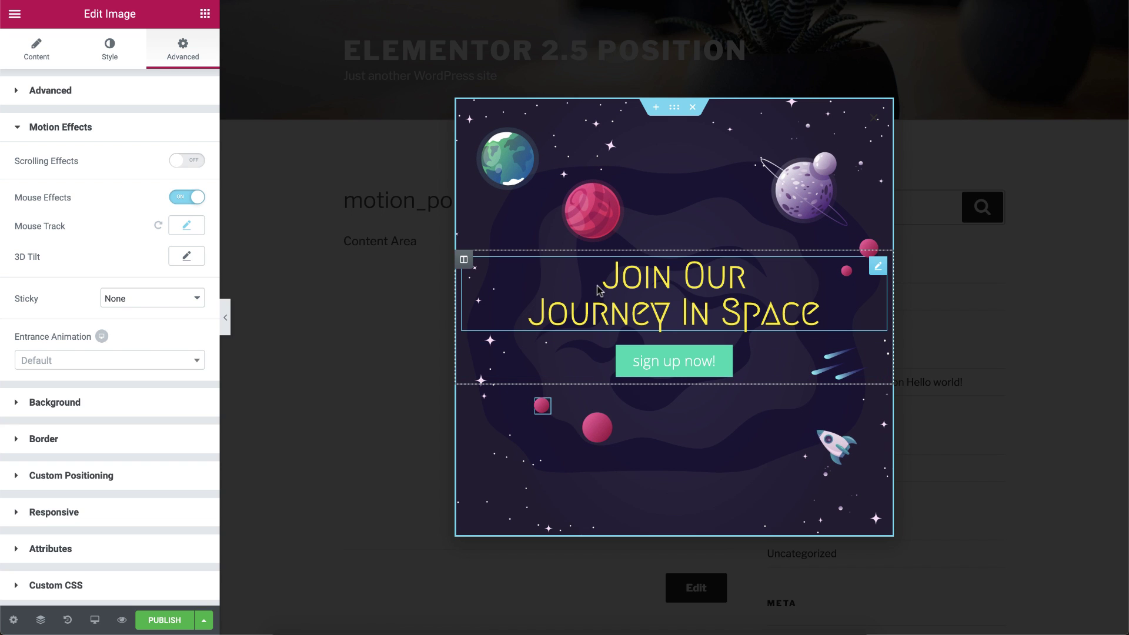
- Enable Mouse Effects on the section's starry background with Mouse Track Opposite at speed 0.4
click(675, 110)
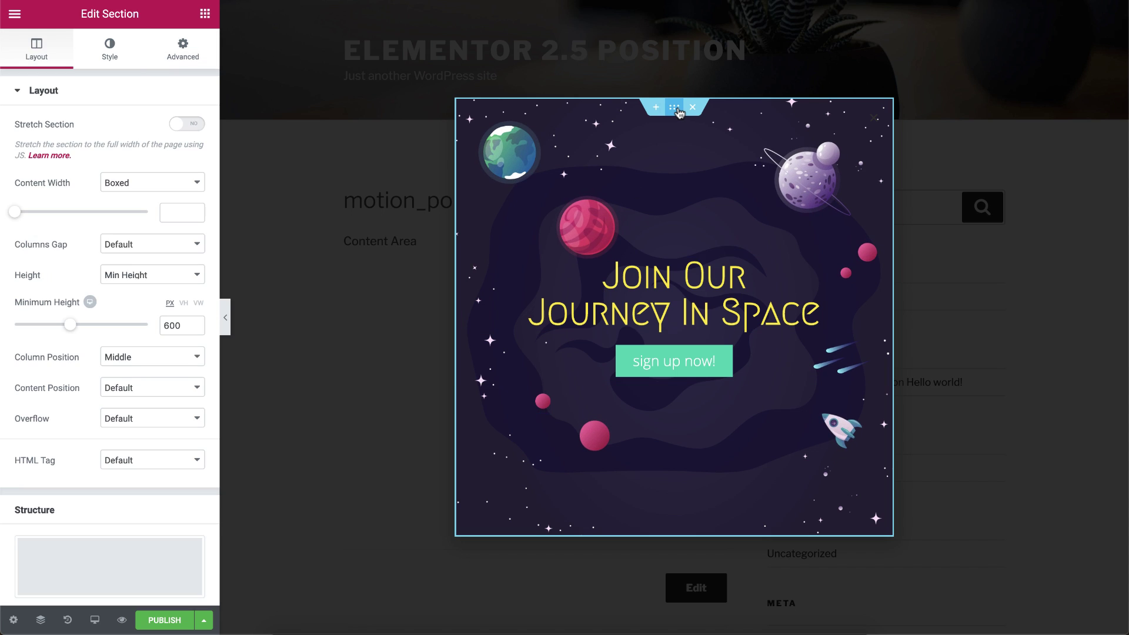
click(110, 58)
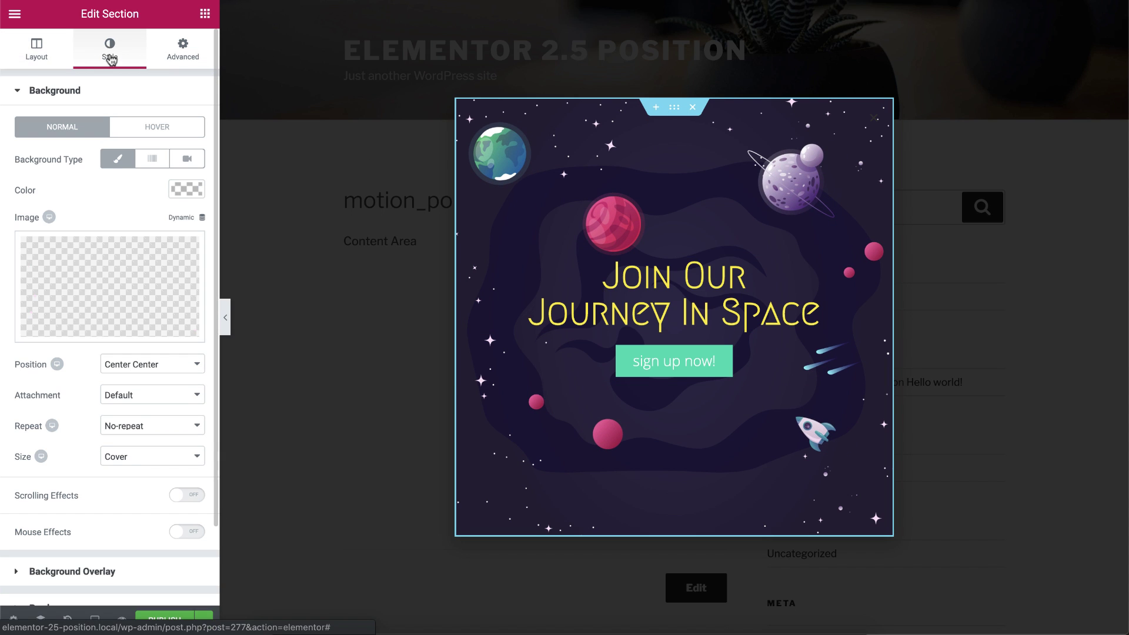
click(184, 532)
click(185, 560)
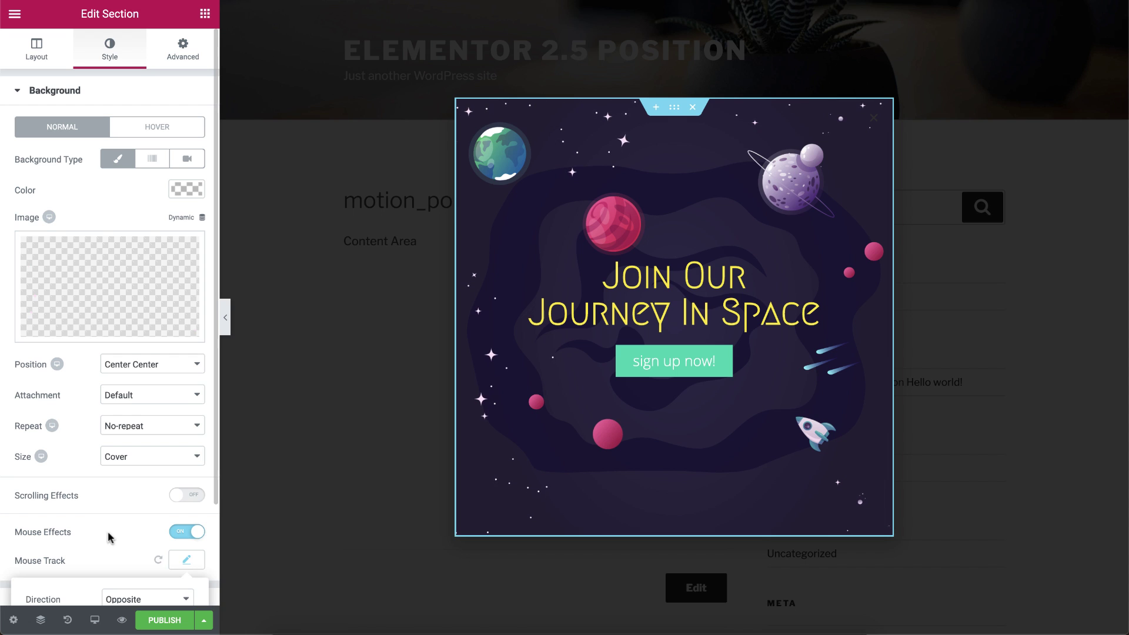
scroll(108, 537, down, 2)
click(163, 523)
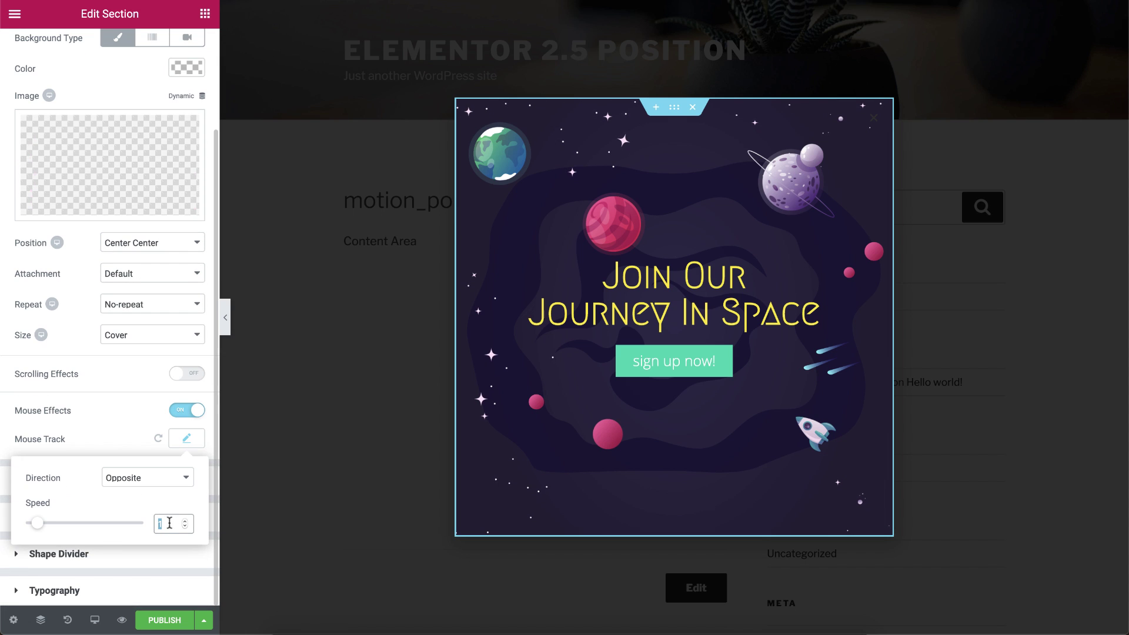
text(0.4)
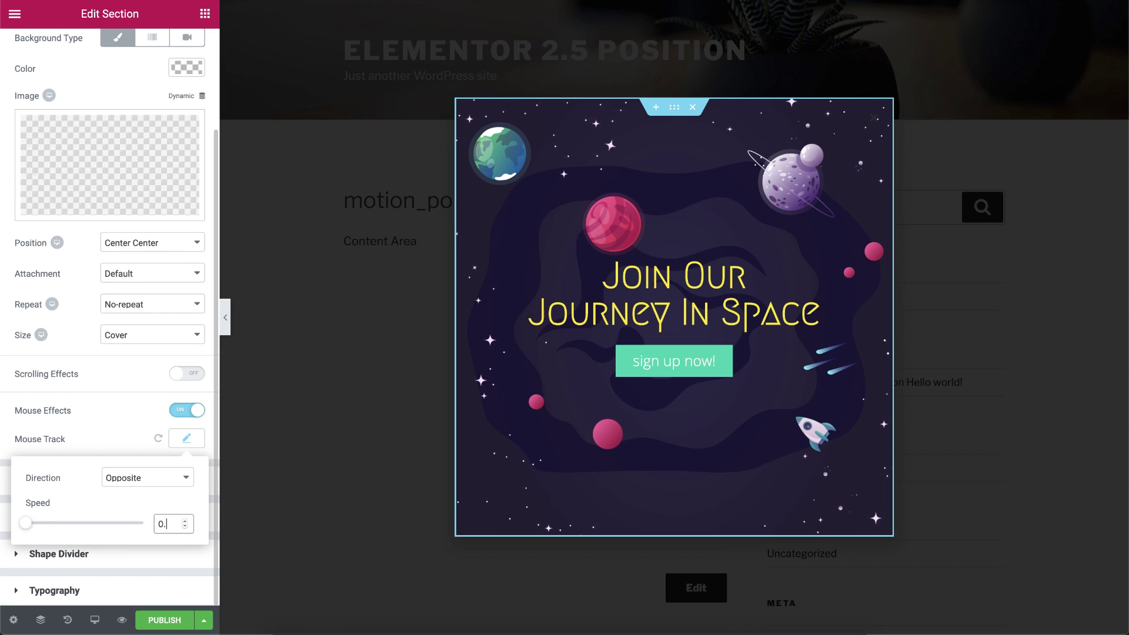
click(323, 275)
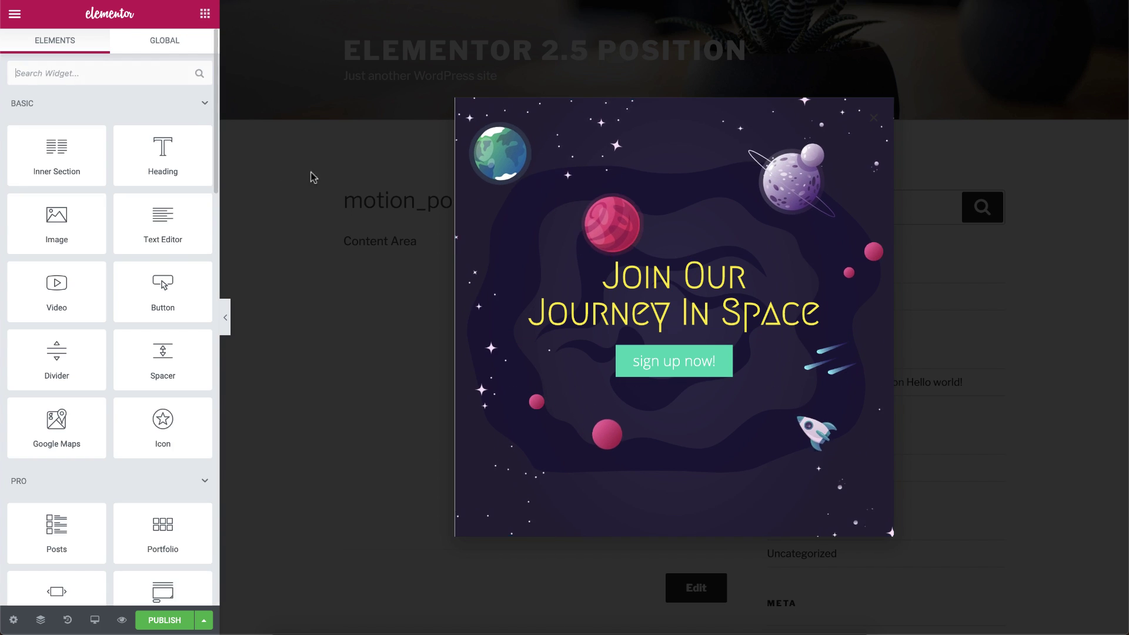
- Start publishing the popup with a display condition that includes the Entire Site
click(166, 622)
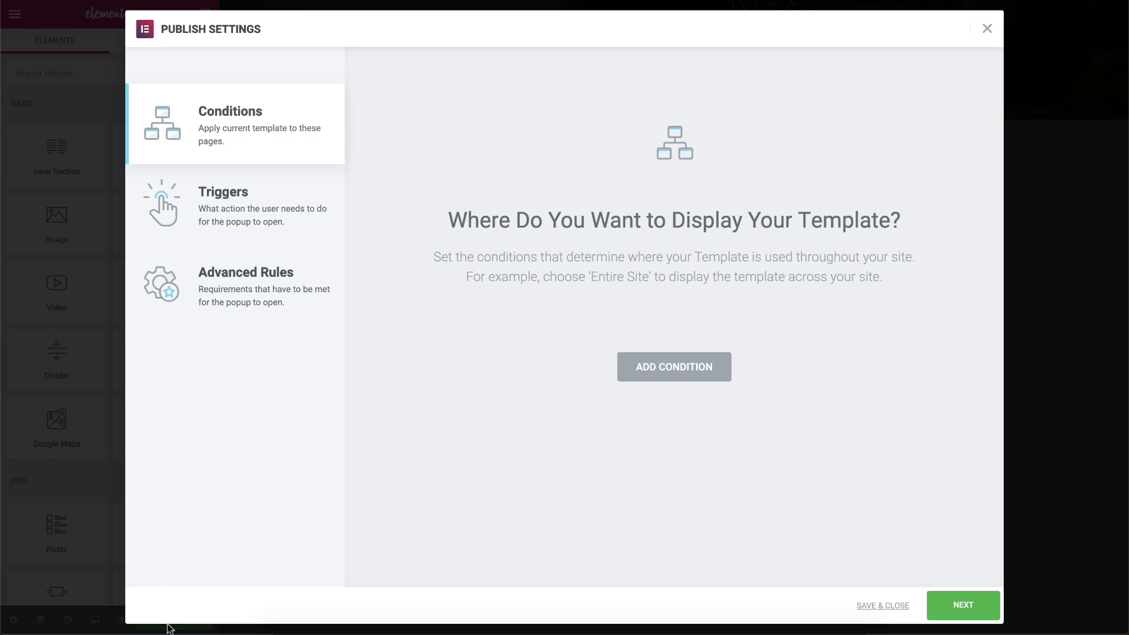
click(645, 376)
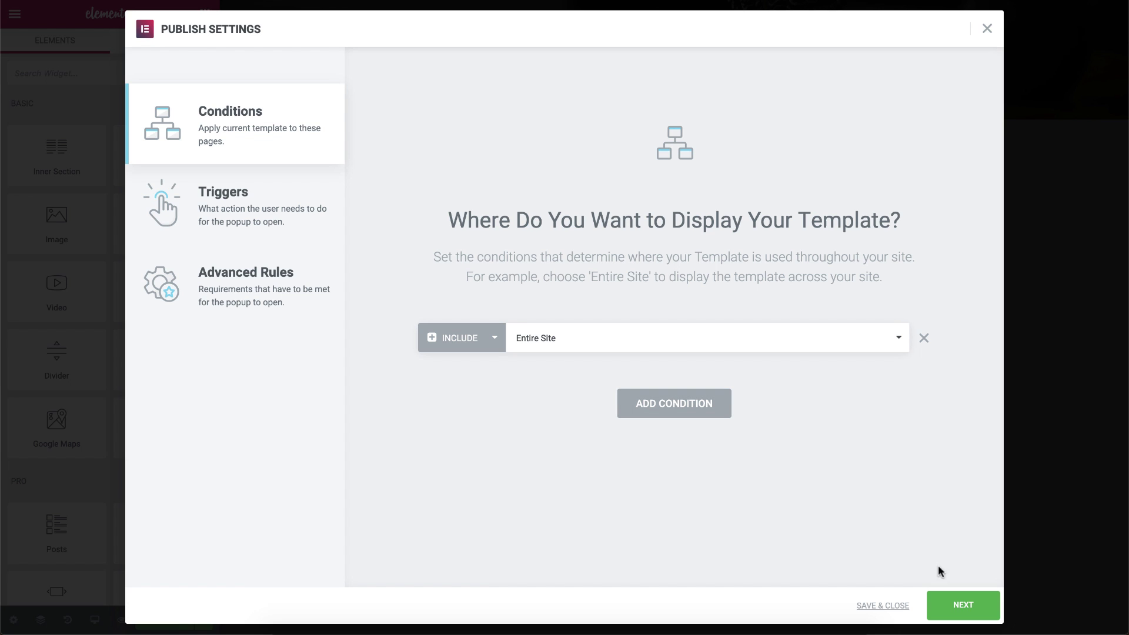
click(958, 604)
- Trigger the popup on page load after a 3-second delay, then save and close
click(933, 105)
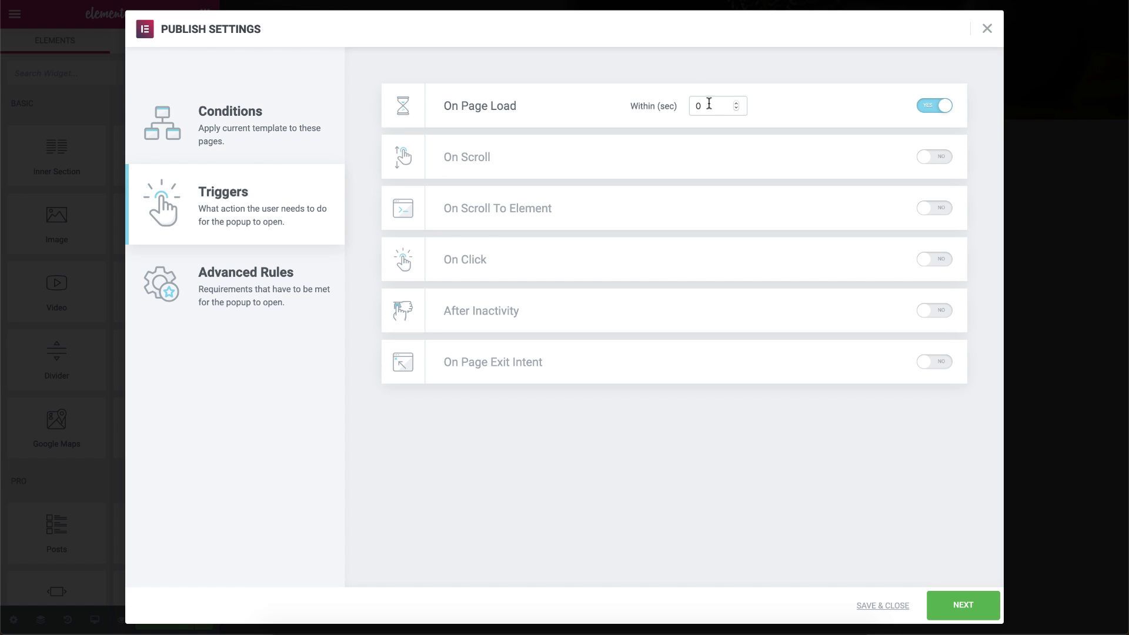
drag(709, 104, 693, 104)
text(3)
click(883, 605)
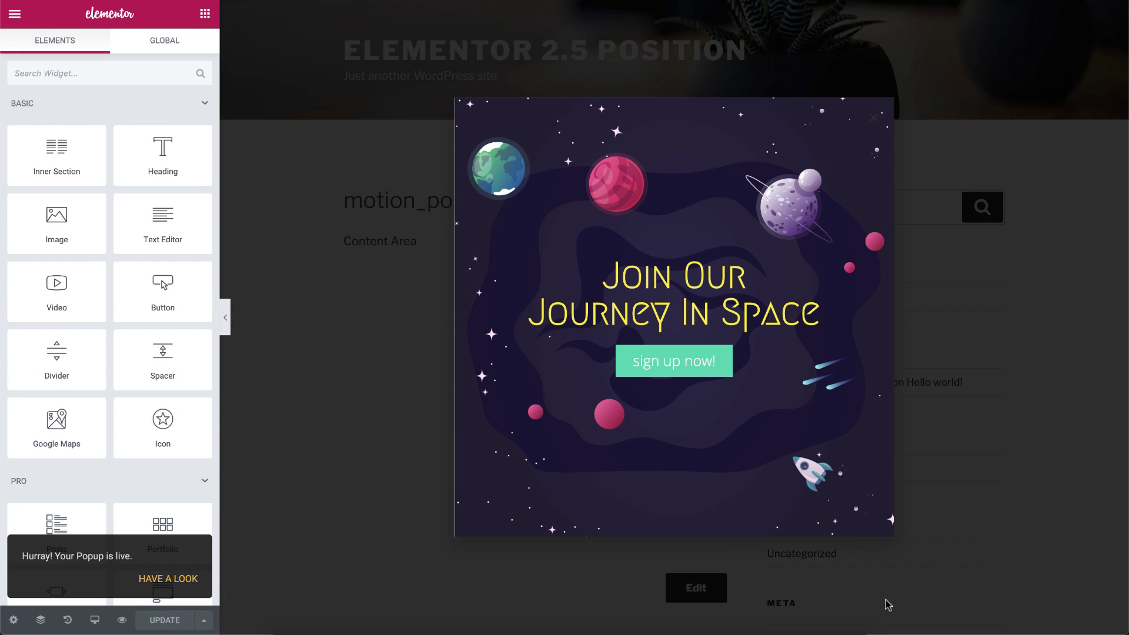